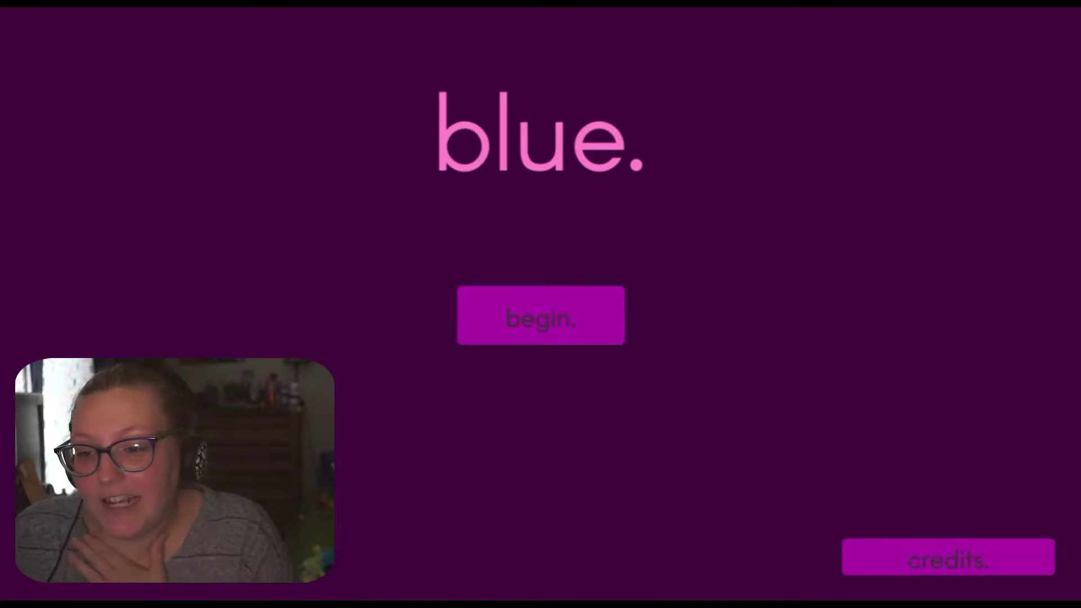
Start a new game from 'begin.' and watch the intro until the first room's dialogue.
click(540, 315)
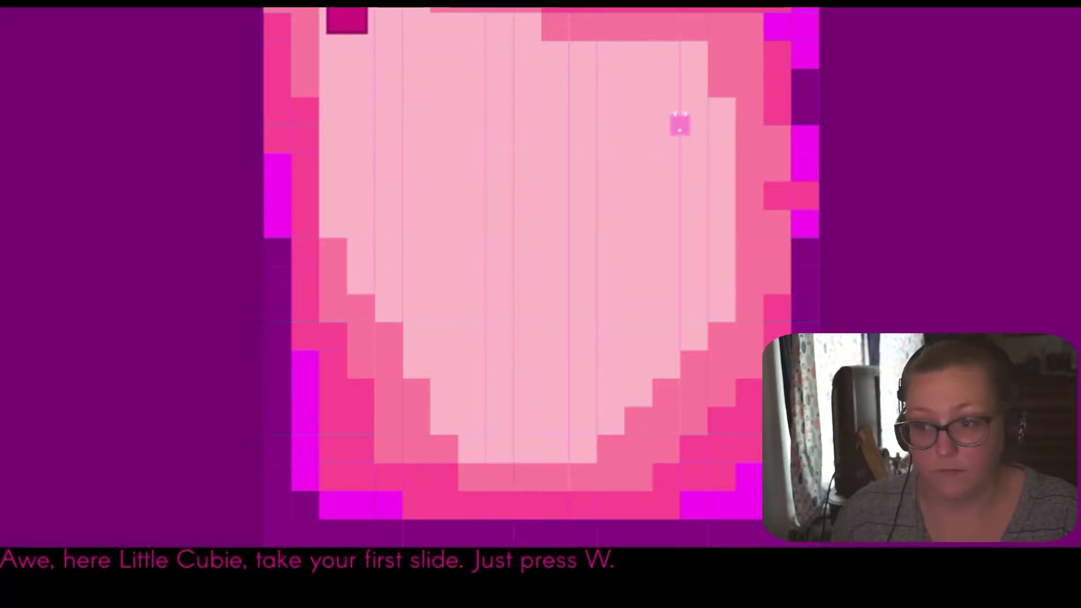
Slide the little cube backward and then forward as the guide instructs.
key(s)
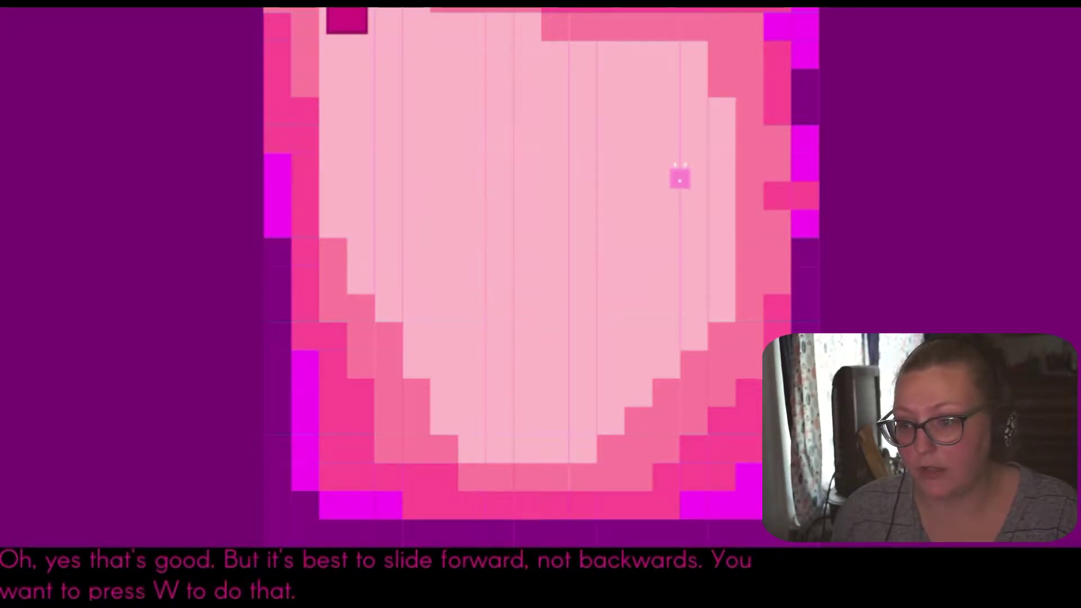
key(s)
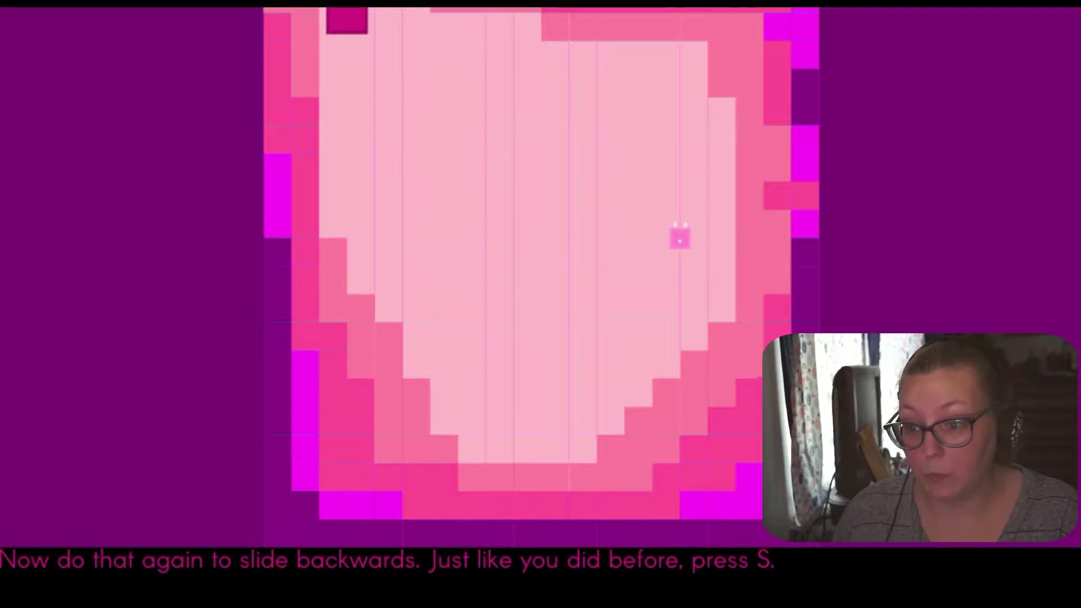
key(s)
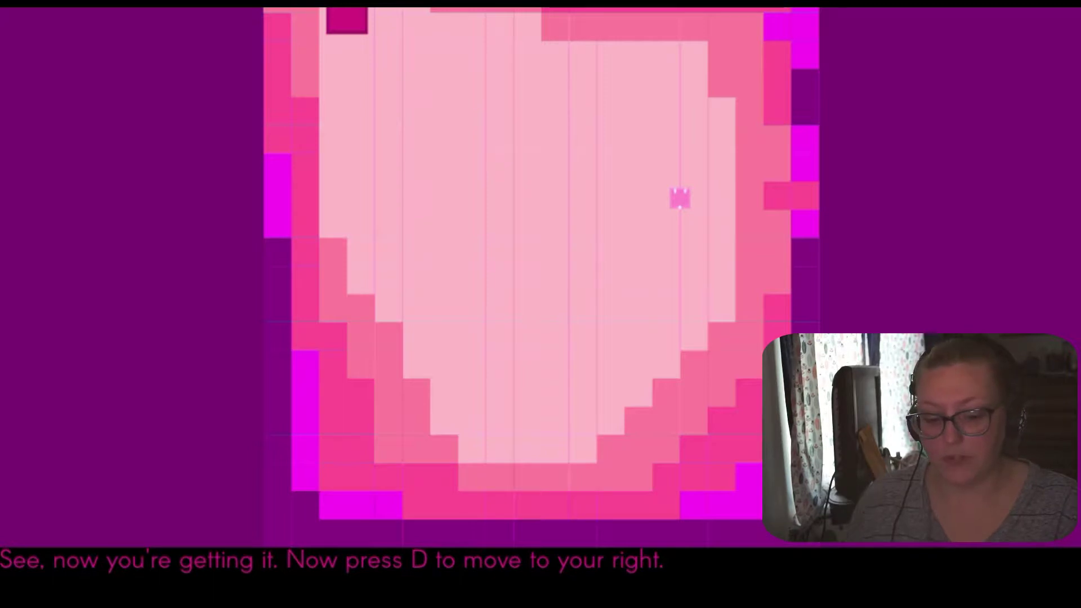
Slide the cube left and right with A and D until the guide praises it.
key(a)
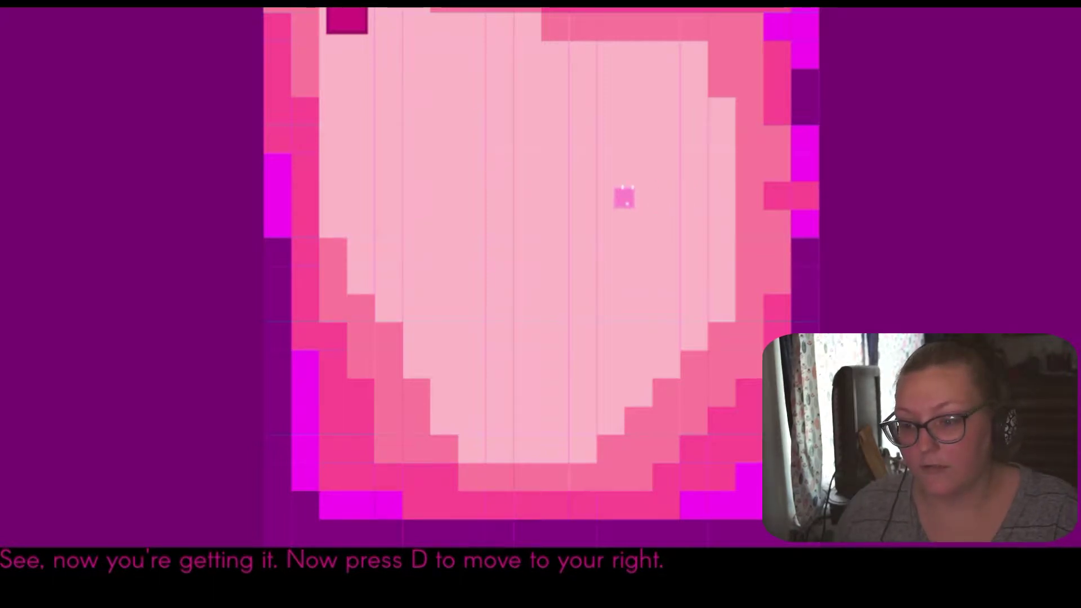
key(a)
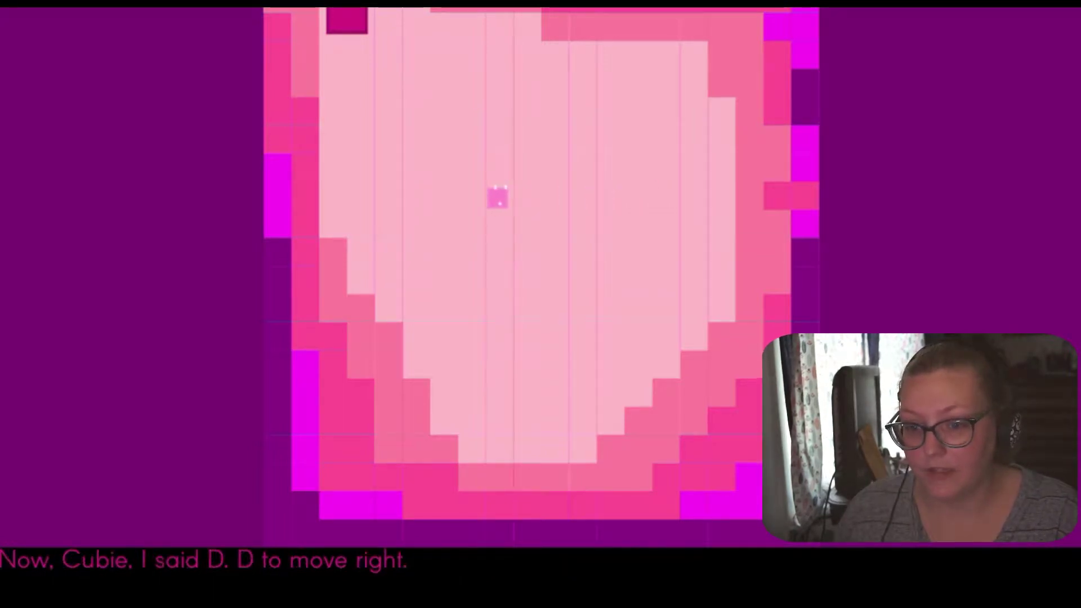
key(a)
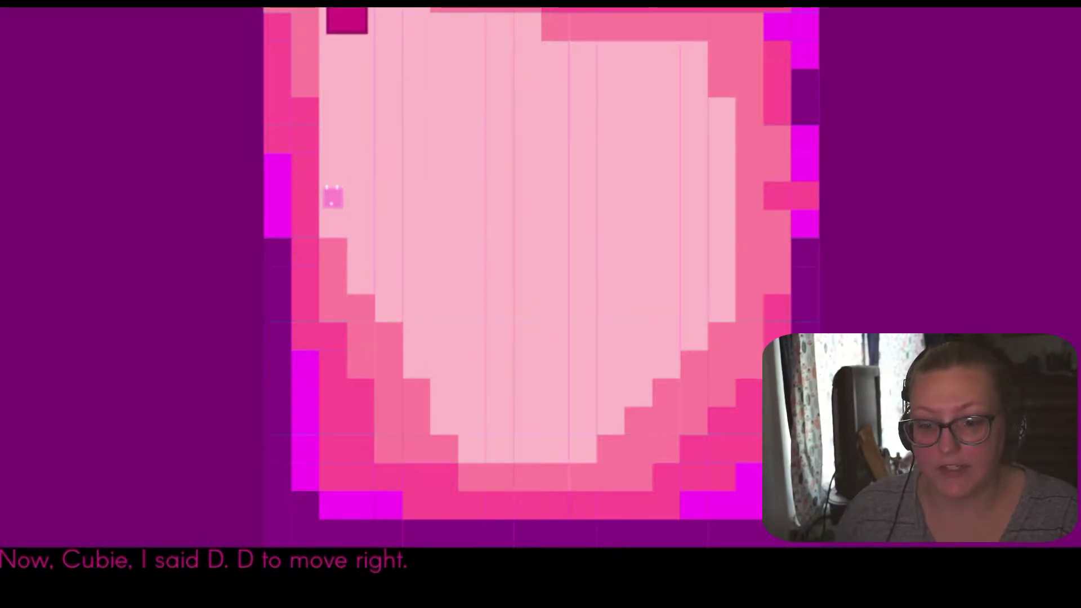
key(d)
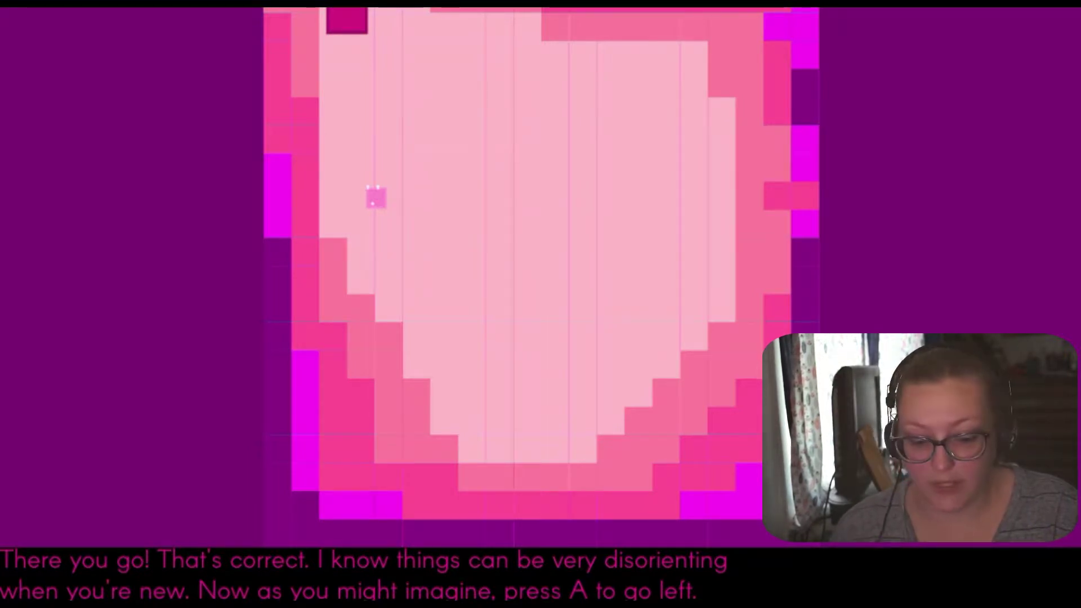
key(d)
key(d)
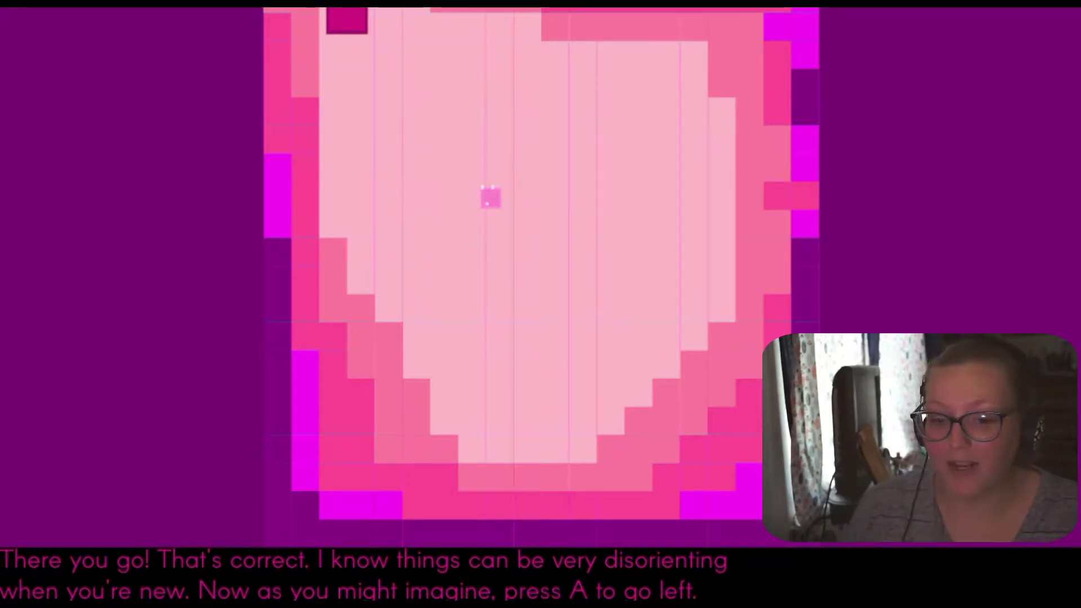
key(d)
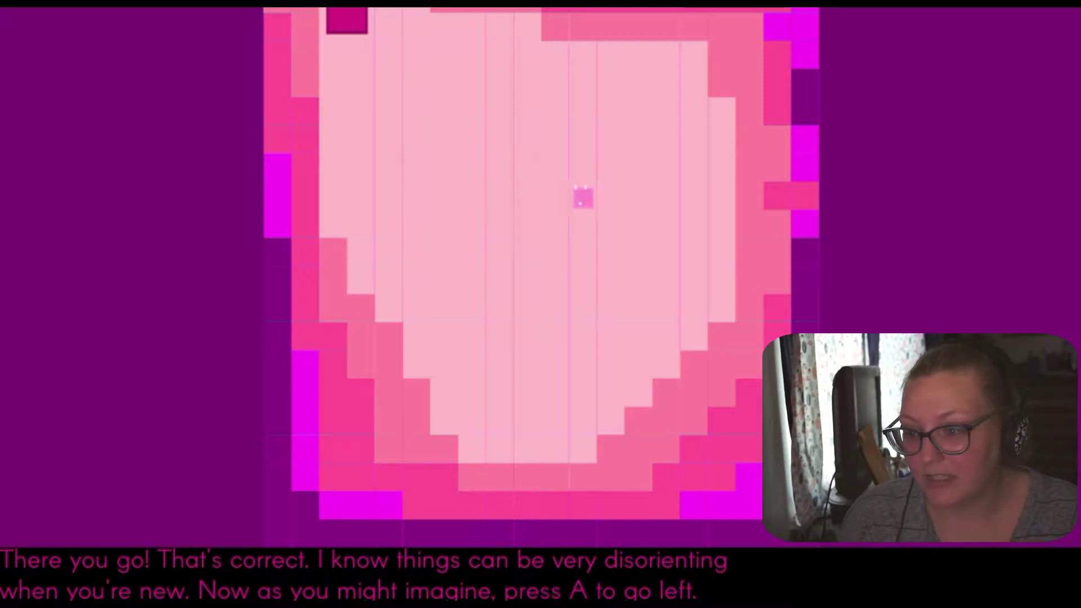
key(a)
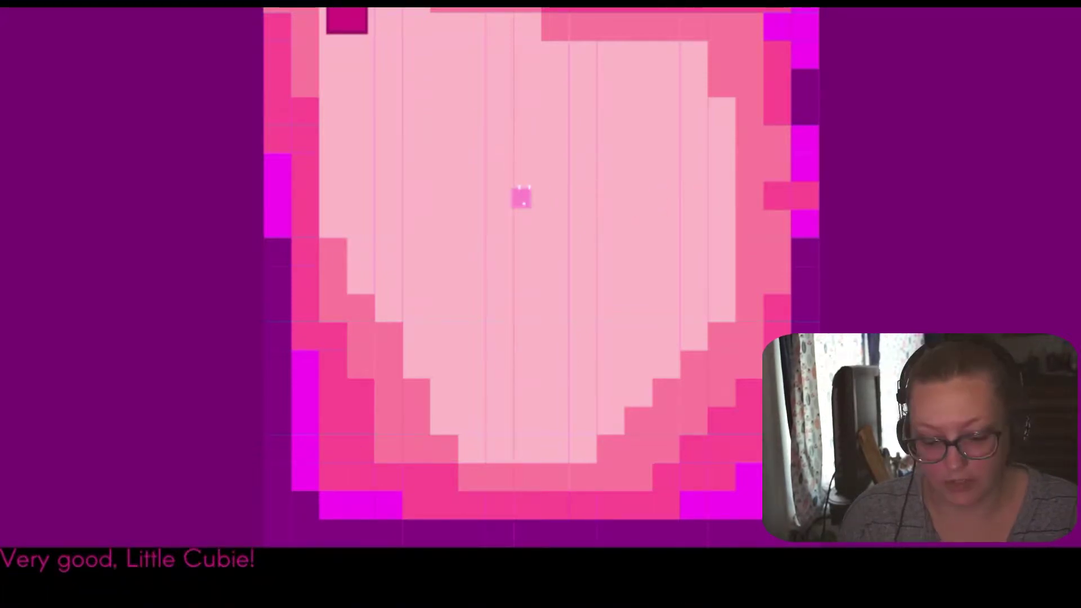
key(a)
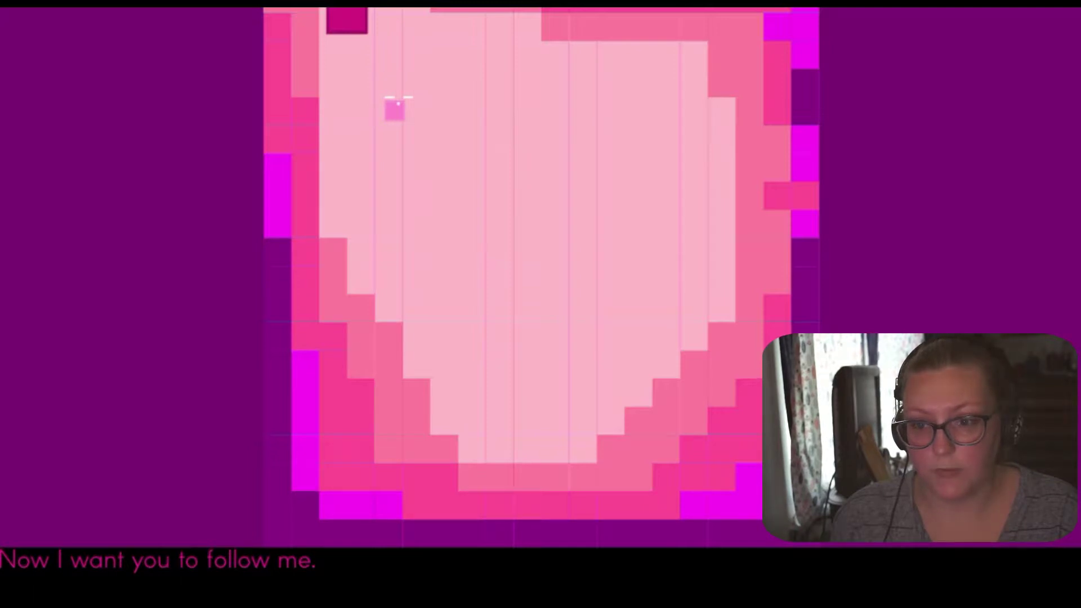
Follow the guide toward the dark block in the first room.
key(a)
key(s)
key(w)
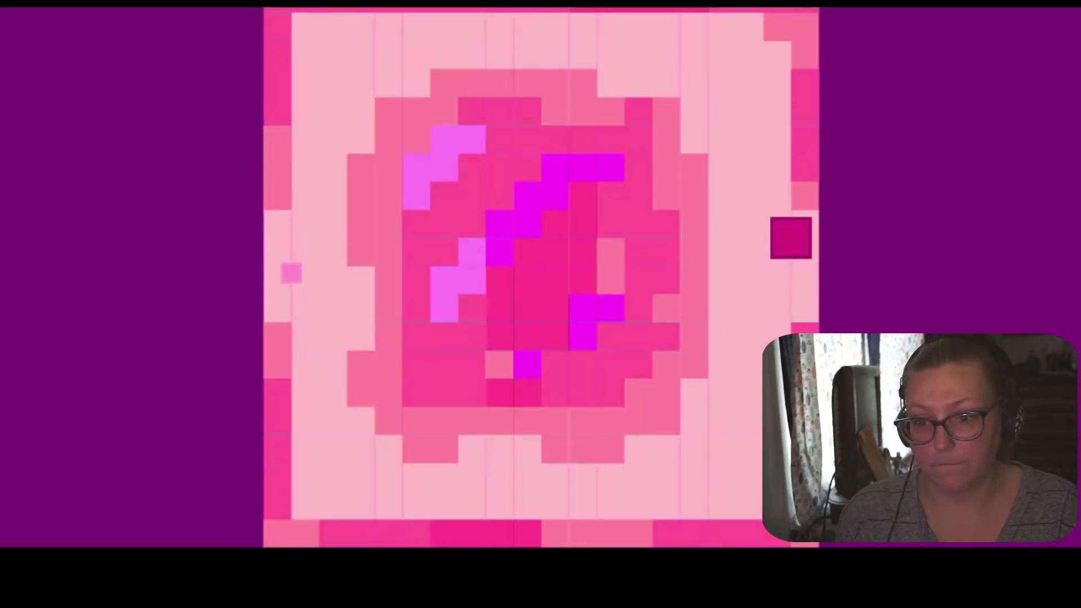
Exit right through the next room after the guide into the Ingenue Commons.
key(d)
key(d)
key(s)
key(s)
key(s)
key(s)
key(s)
key(s)
key(d)
key(d)
key(d)
key(d)
key(d)
key(d)
key(d)
key(d)
key(d)
key(d)
key(s)
key(w)
key(w)
key(w)
key(w)
key(w)
key(w)
key(d)
key(d)
key(d)
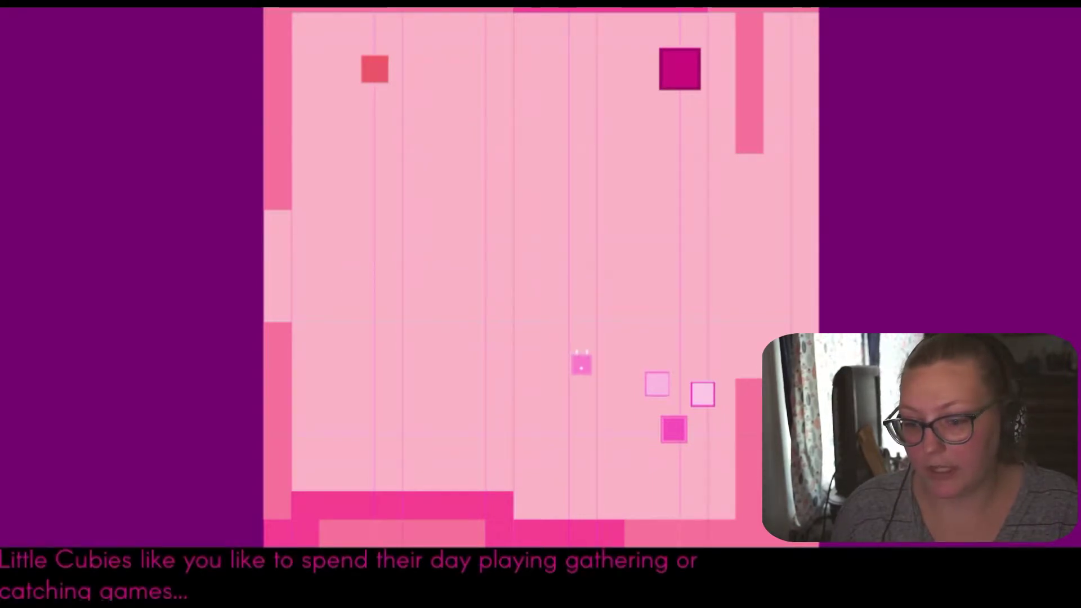
Slide the cube right along the Commons' top row, then nudge it slightly left.
key(Right)
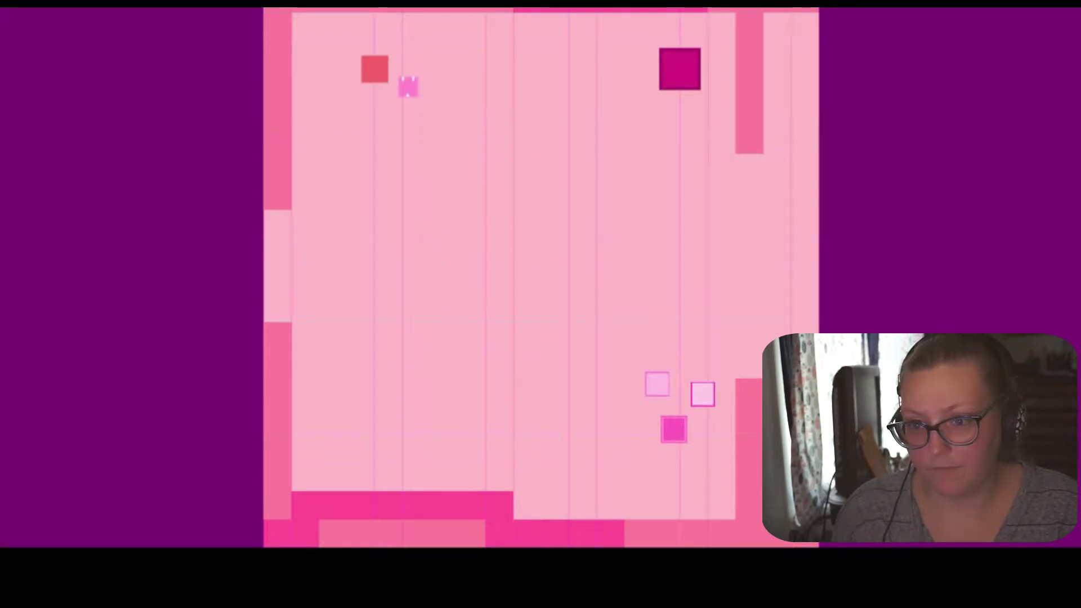
key(Right)
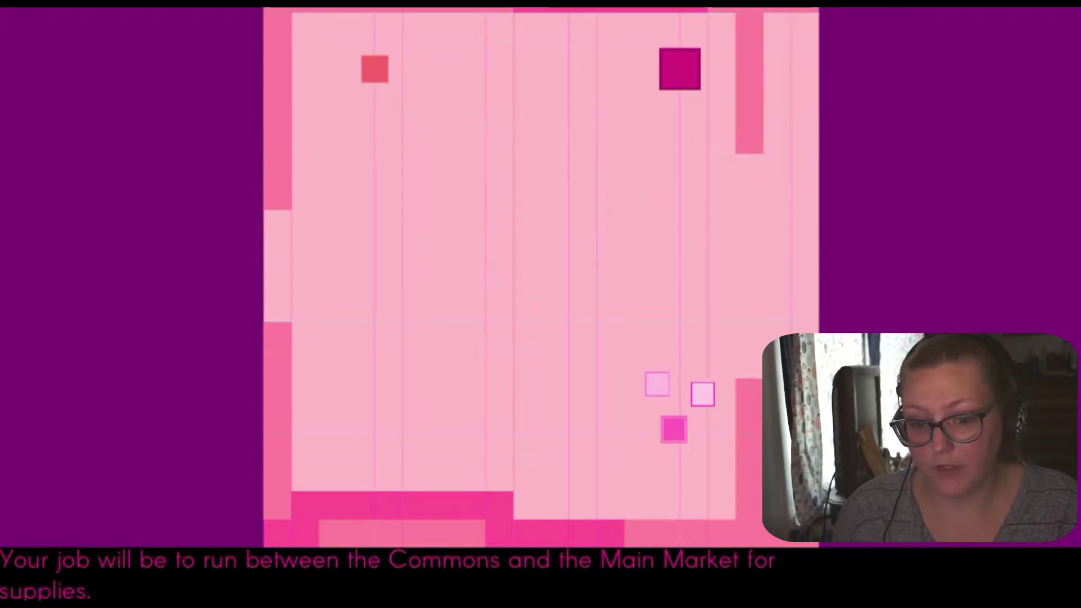
key(Left)
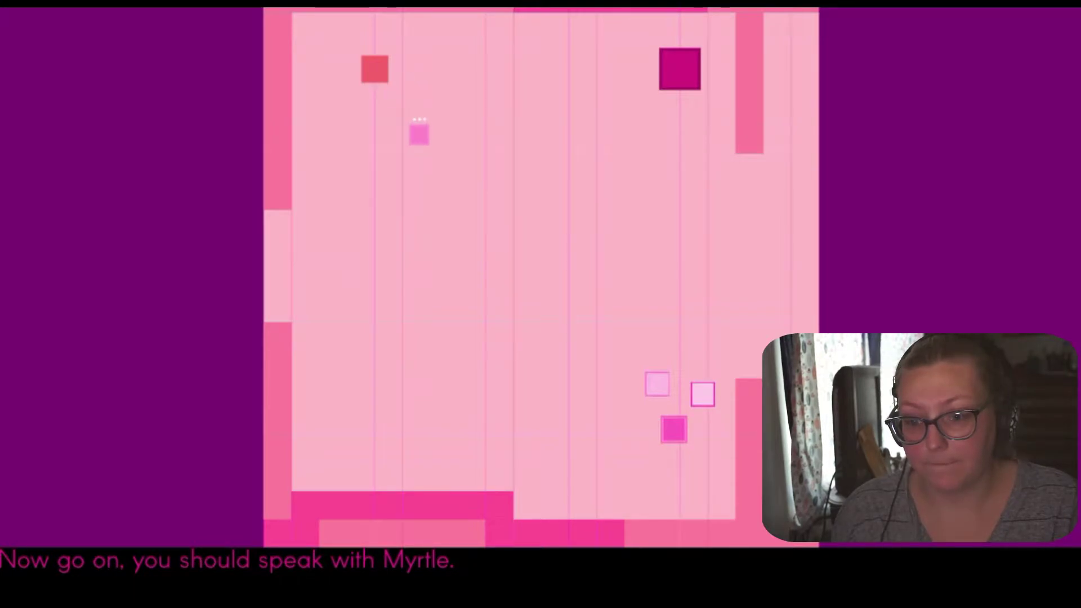
Line Violet up directly beneath the red block at top left.
key(Left)
key(Up)
key(Down)
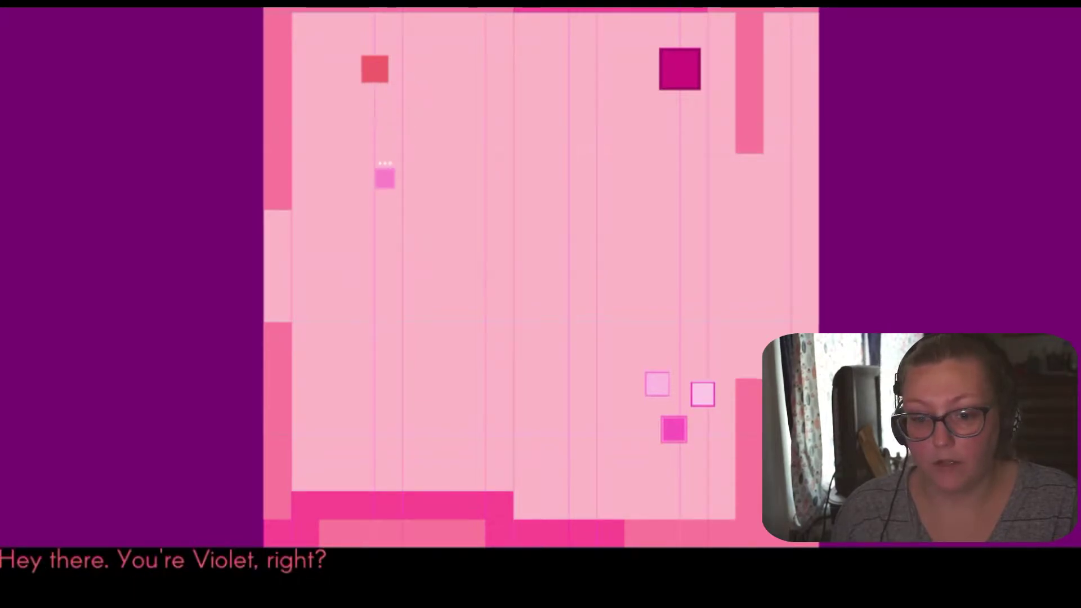
key(Up)
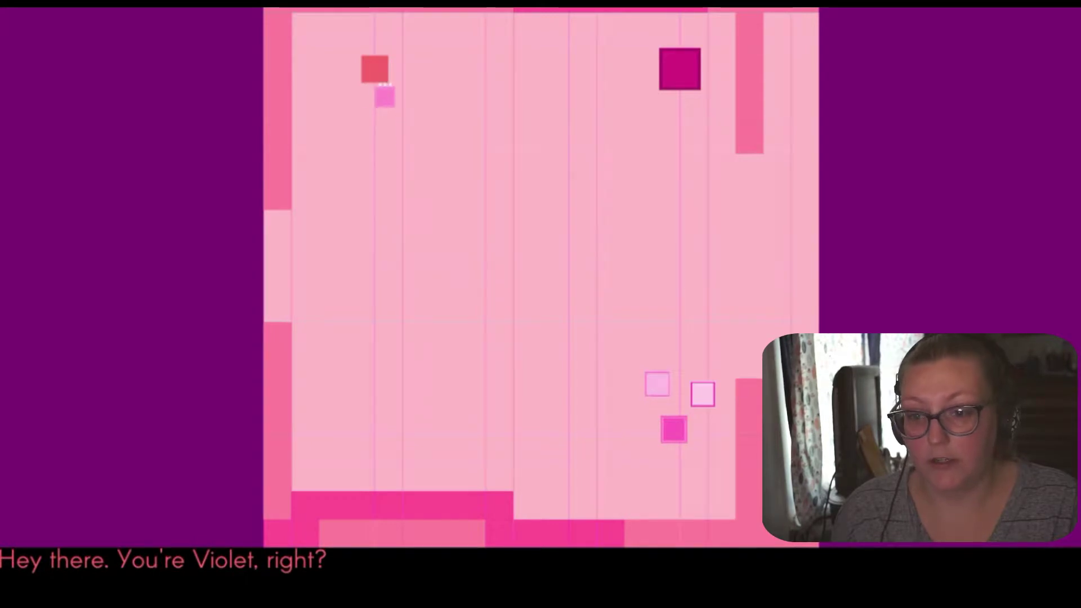
key(Left)
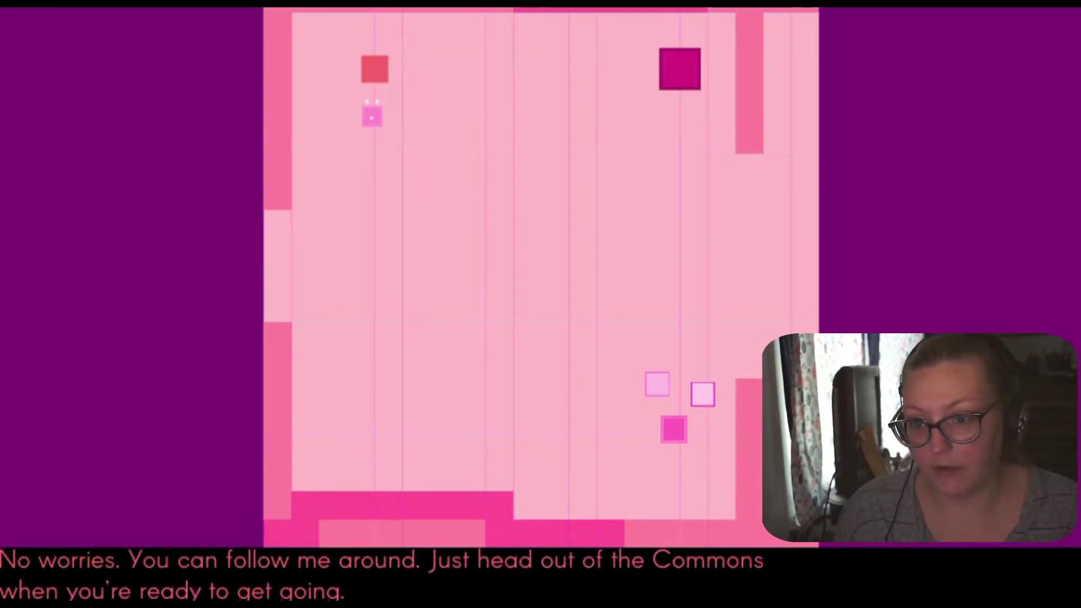
Walk Violet down and right, then down and left across the Commons.
key(Down)
key(Right)
key(Right)
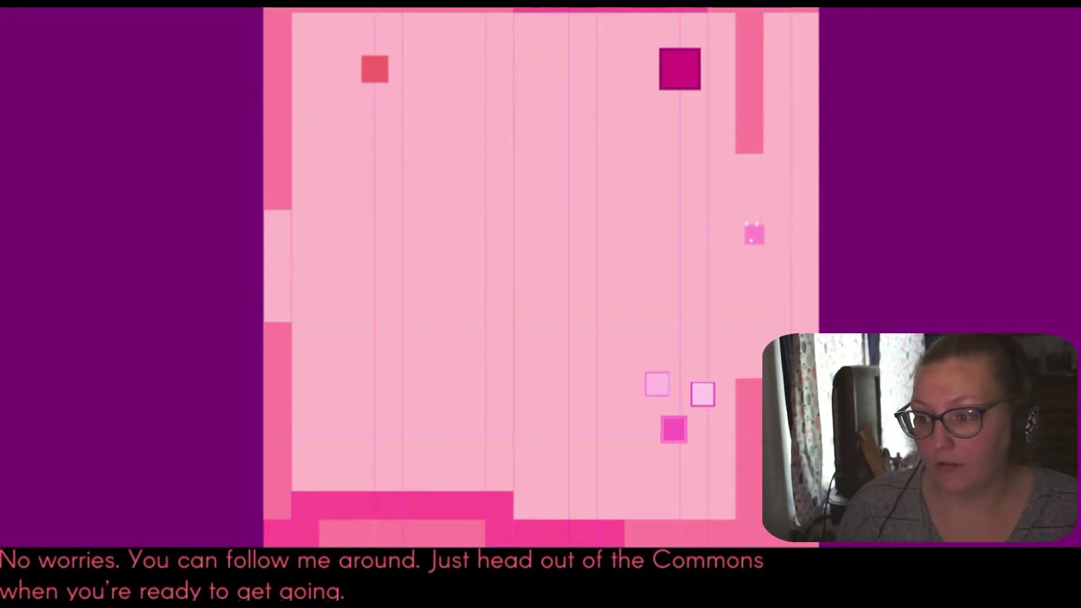
key(Right)
key(Down)
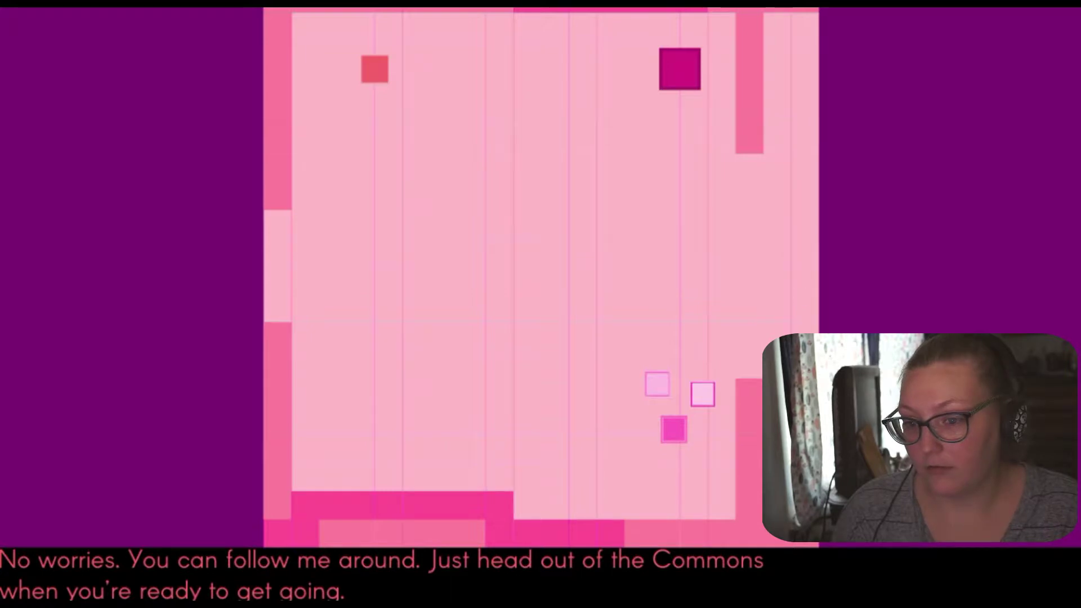
key(Left)
key(Left)
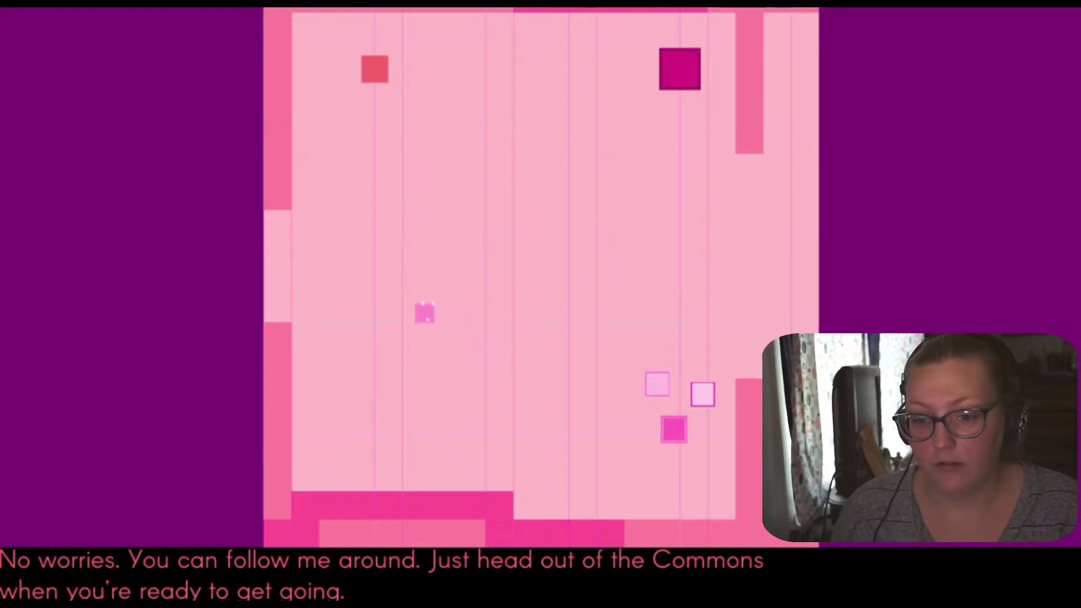
key(Left)
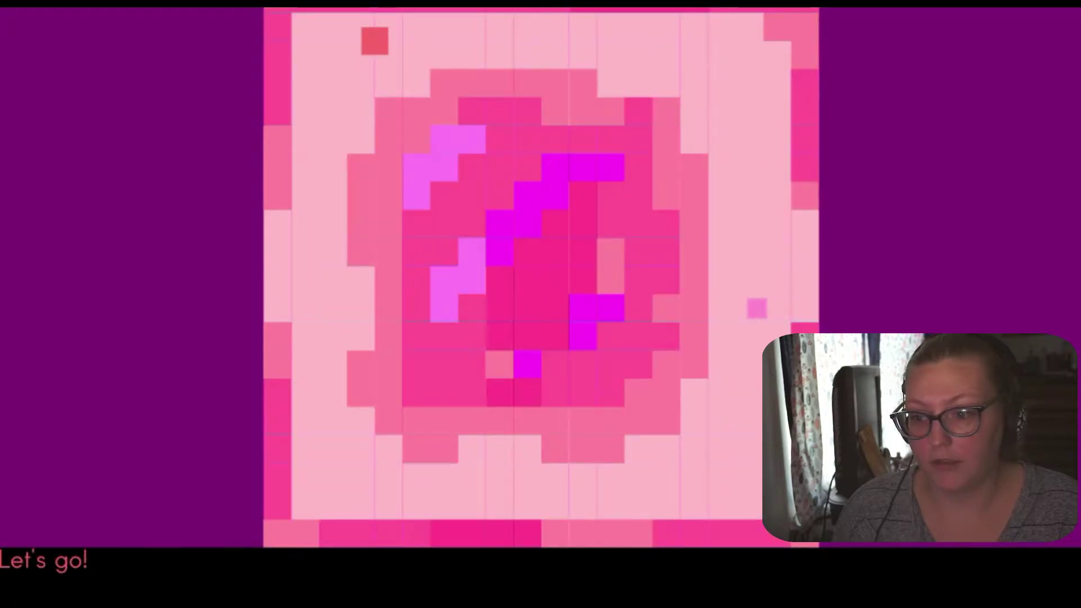
Walk Violet down the right edge and left along the bottom row toward the Market.
key(Down)
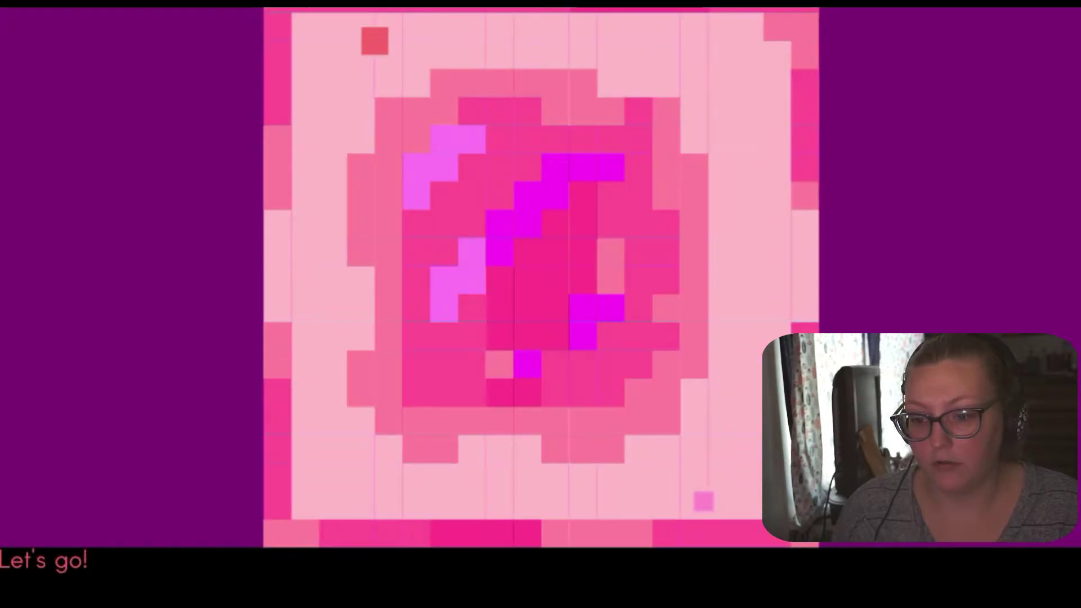
key(Left)
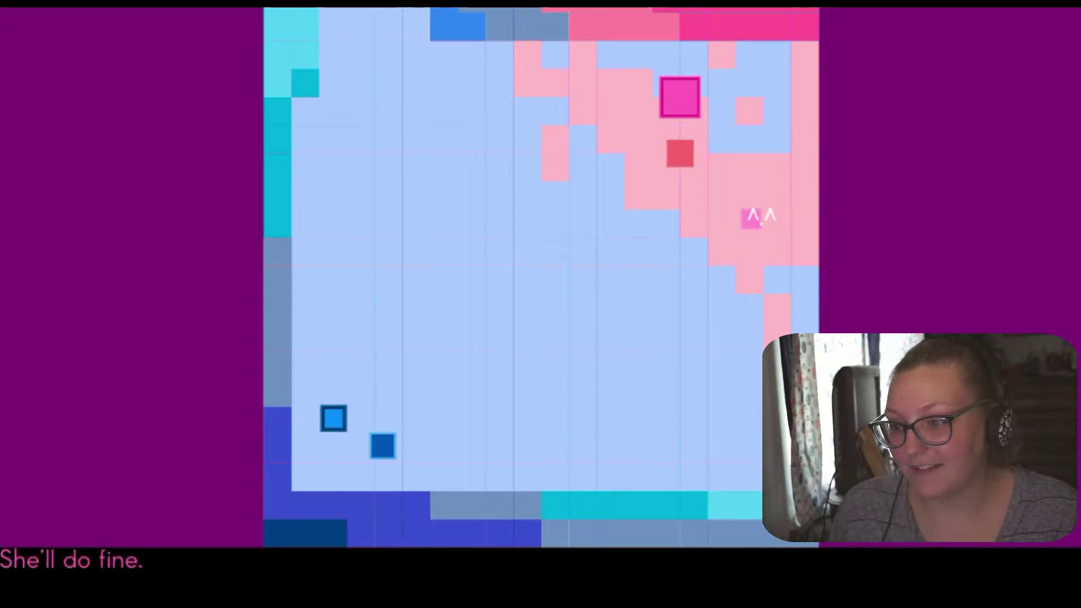
Place Violet beside the large pink figure at the Market's top, then step down one tile.
key(Left)
key(Up)
key(Left)
key(Right)
key(Up)
key(Down)
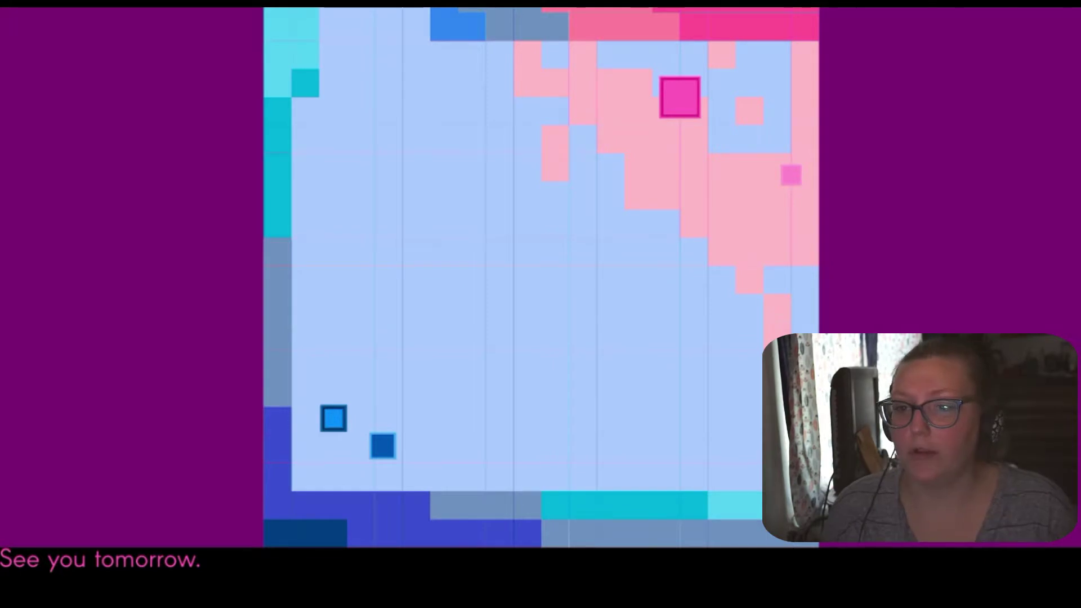
Move Violet up, out to the neighbouring screen and back into the Market.
key(Up)
key(Up)
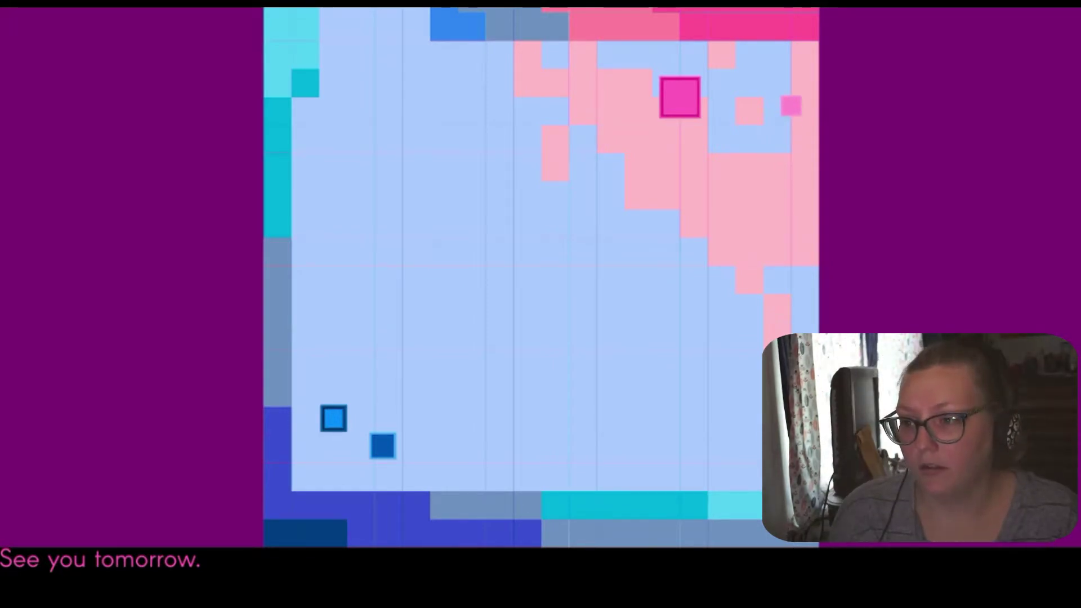
key(Right)
key(Up)
key(Left)
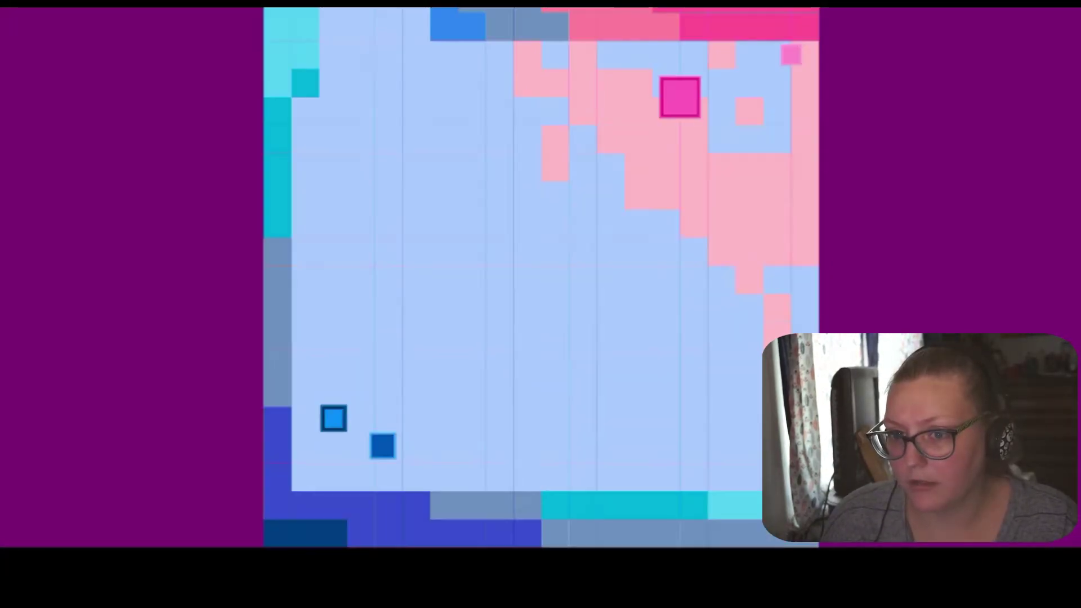
Walk Violet left along the top row and down the left column beside the blue figures.
key(Left)
key(Left)
key(Left)
key(Left)
key(Left)
key(Left)
key(Left)
key(Left)
key(Left)
key(Left)
key(Left)
key(Right)
key(Right)
key(Left)
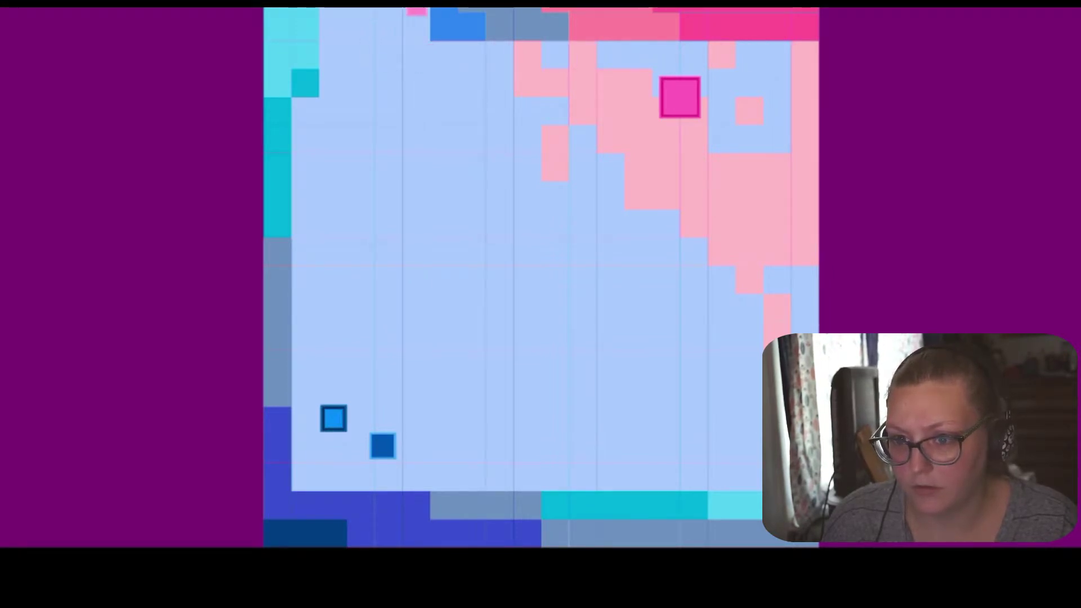
key(Down)
key(Down)
key(Down)
key(Down)
key(Down)
key(Down)
key(Down)
key(Down)
key(Down)
key(Down)
key(Down)
key(Down)
key(Up)
key(Right)
key(Down)
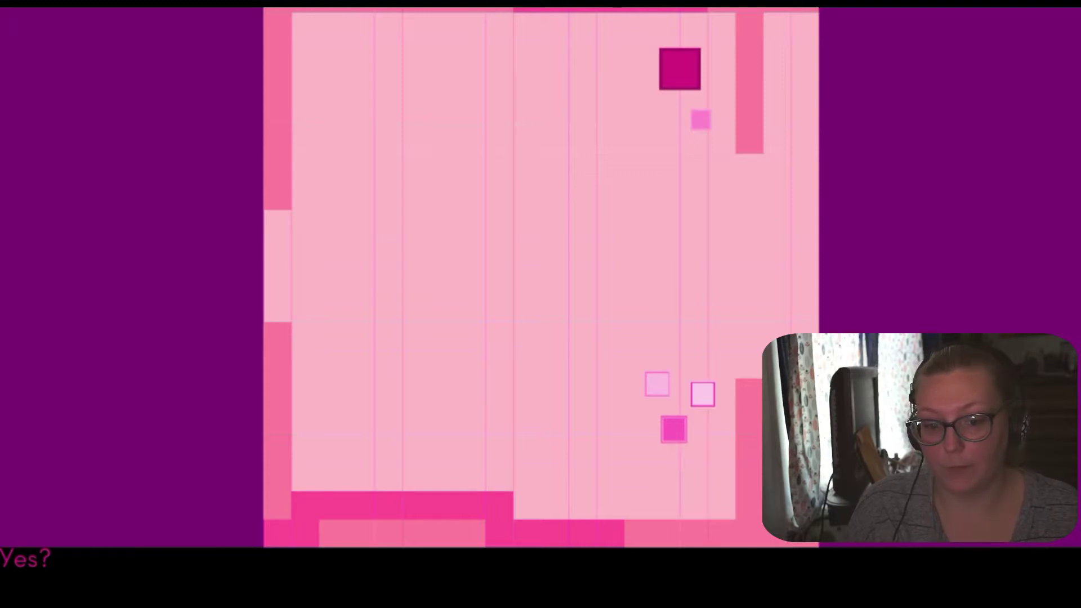
Ask what decides grown-up colour and read the replies about Violet hoping to turn blue.
key(space)
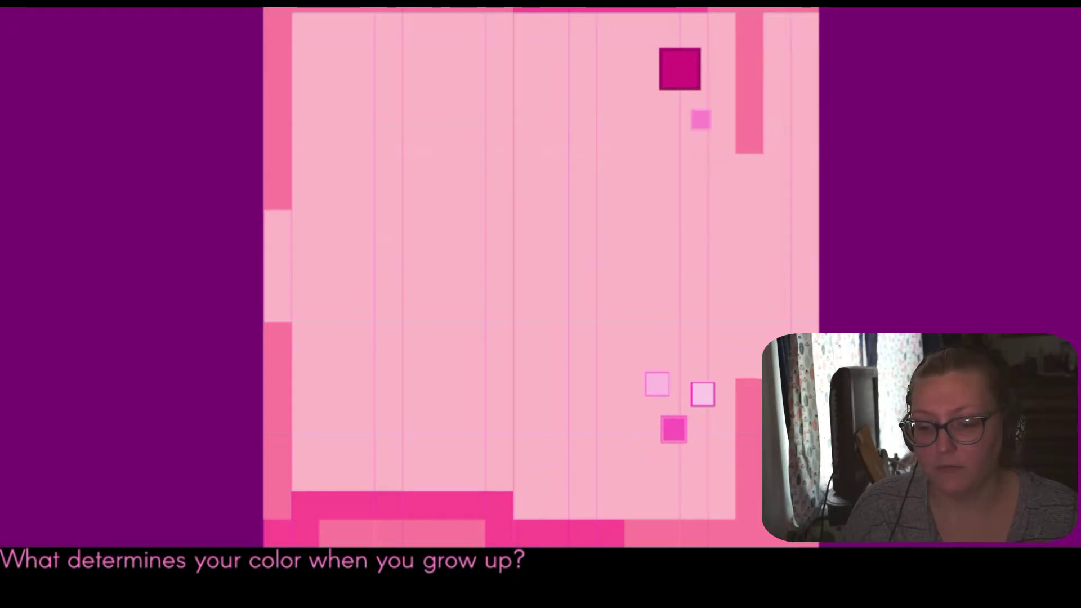
key(space)
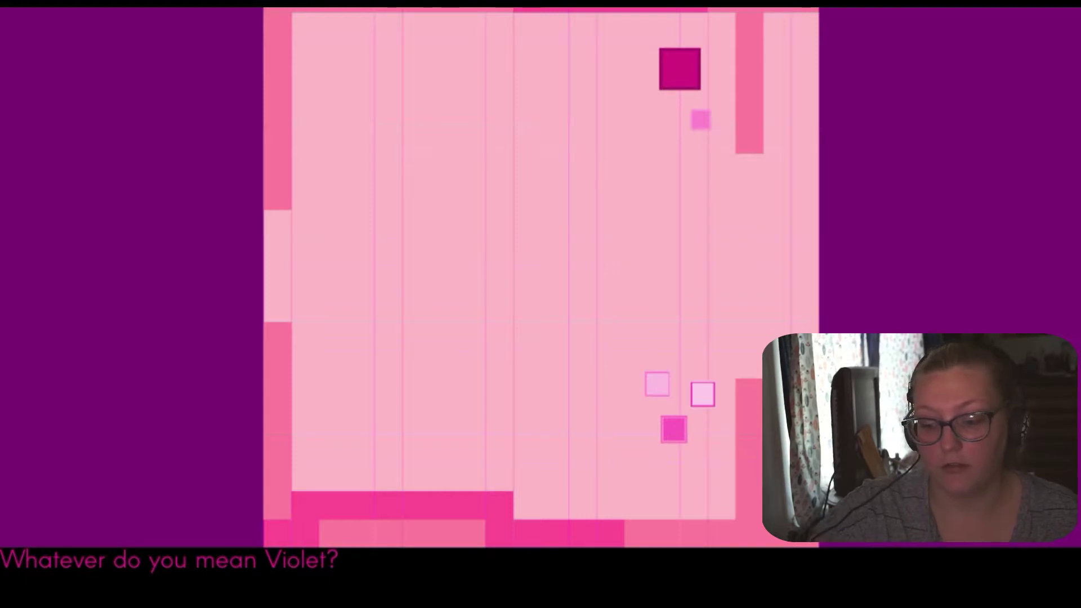
key(space)
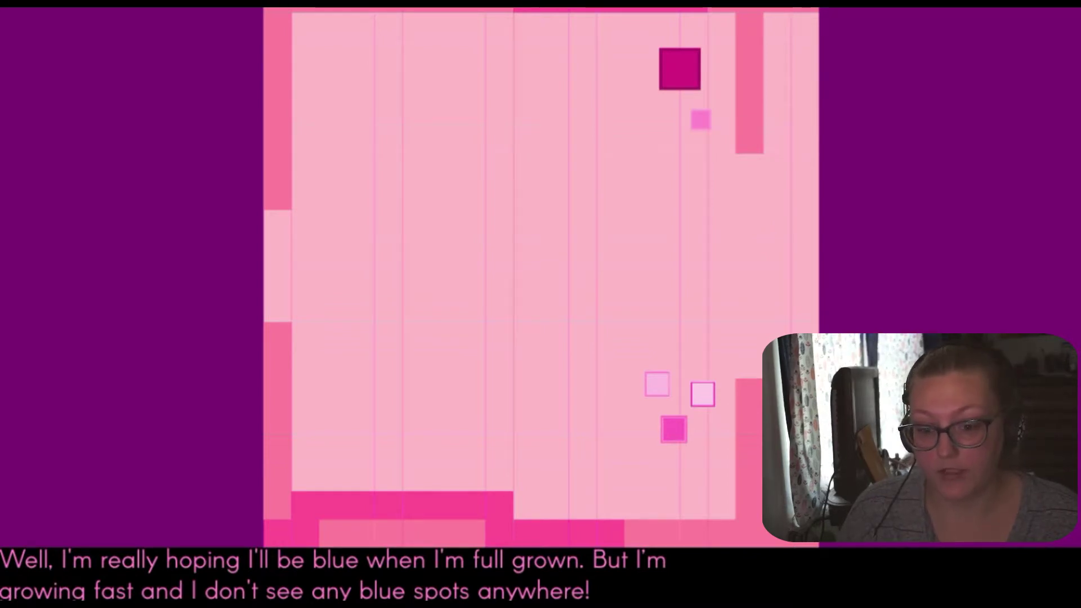
key(space)
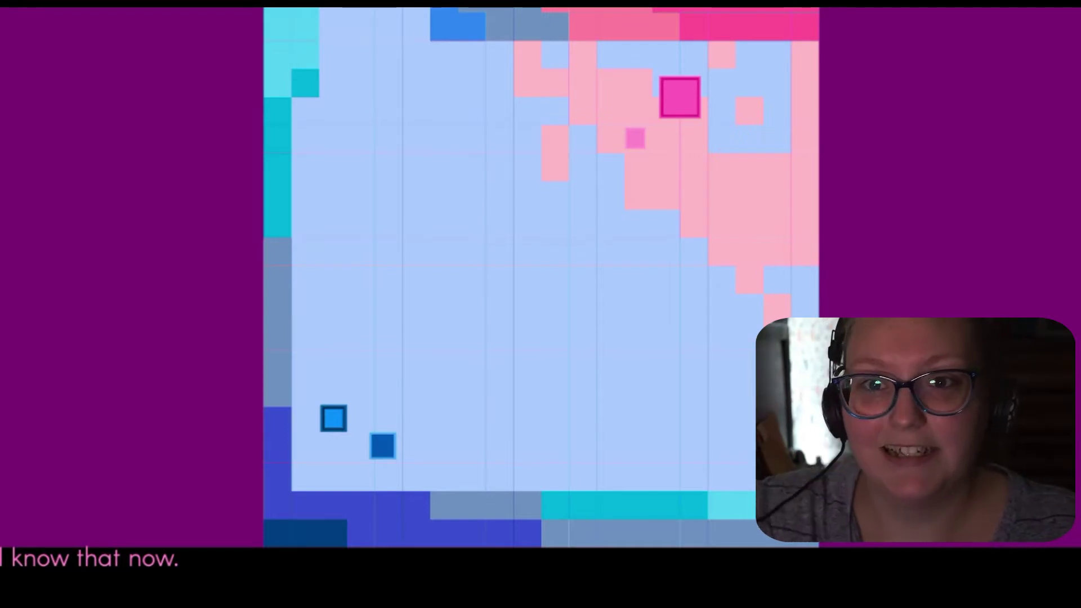
Read the Guardian's deal and supply-delivery instructions through to the closing thank-you.
key(space)
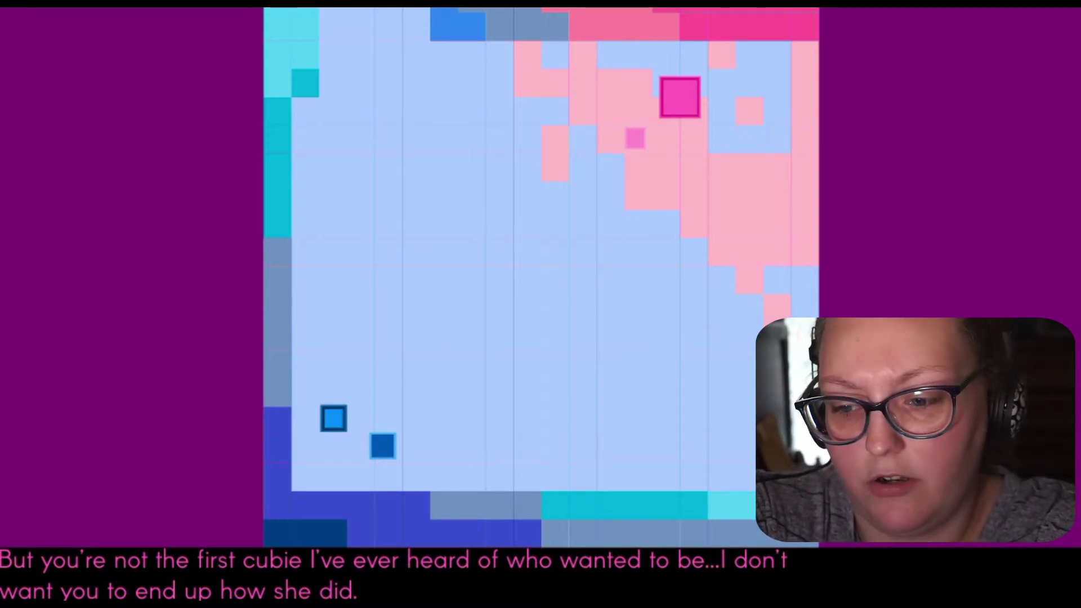
key(space)
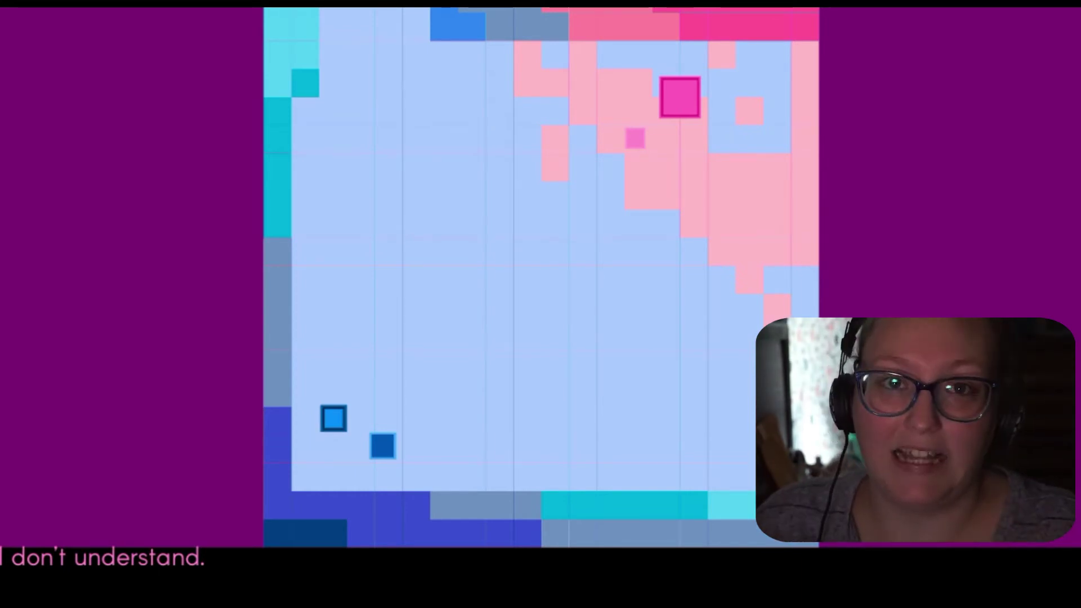
key(space)
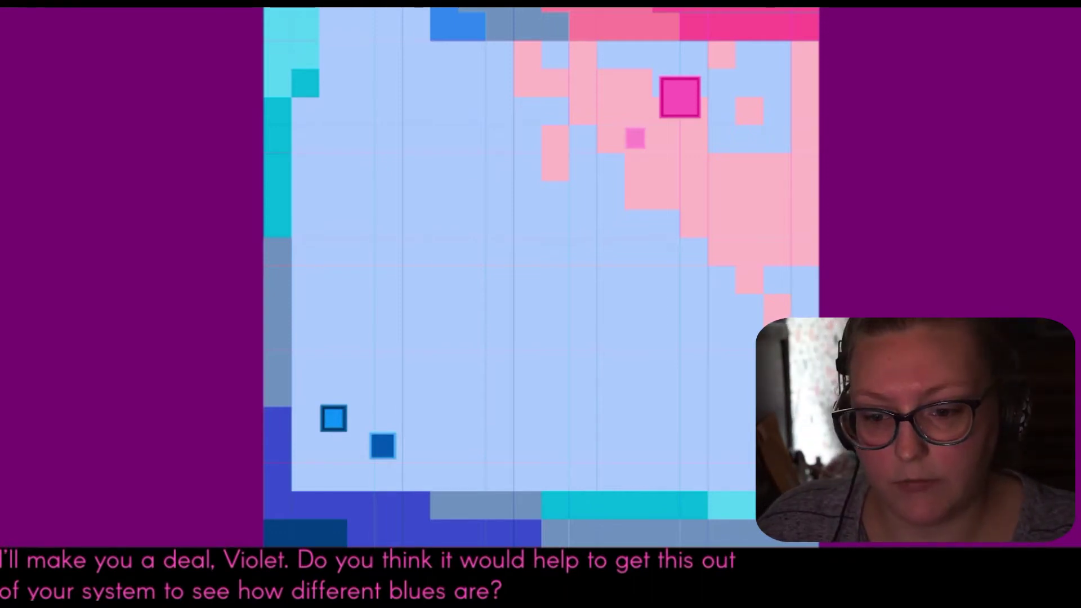
key(space)
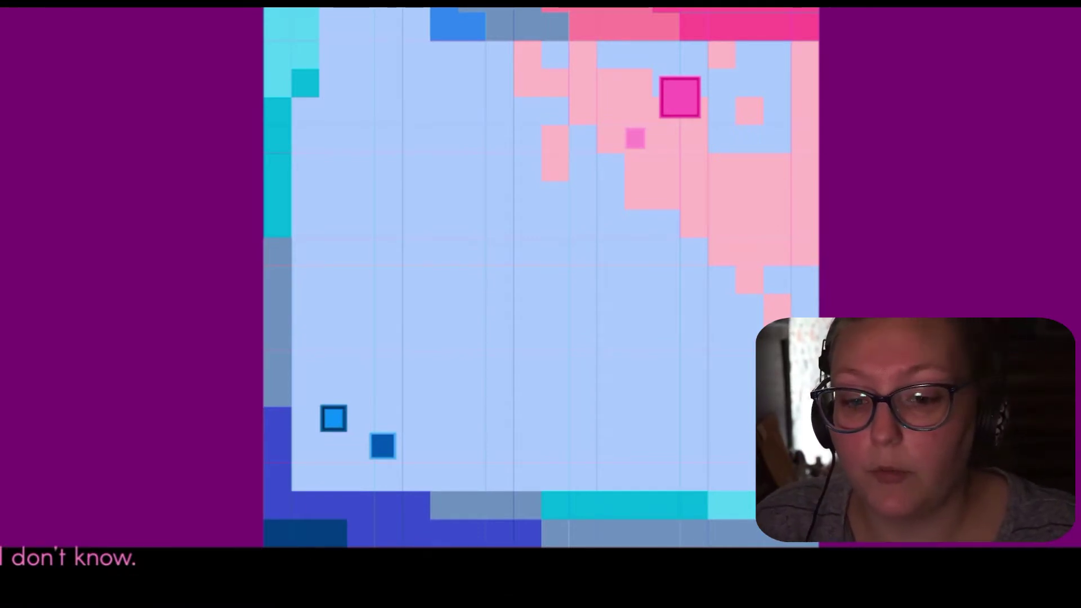
key(space)
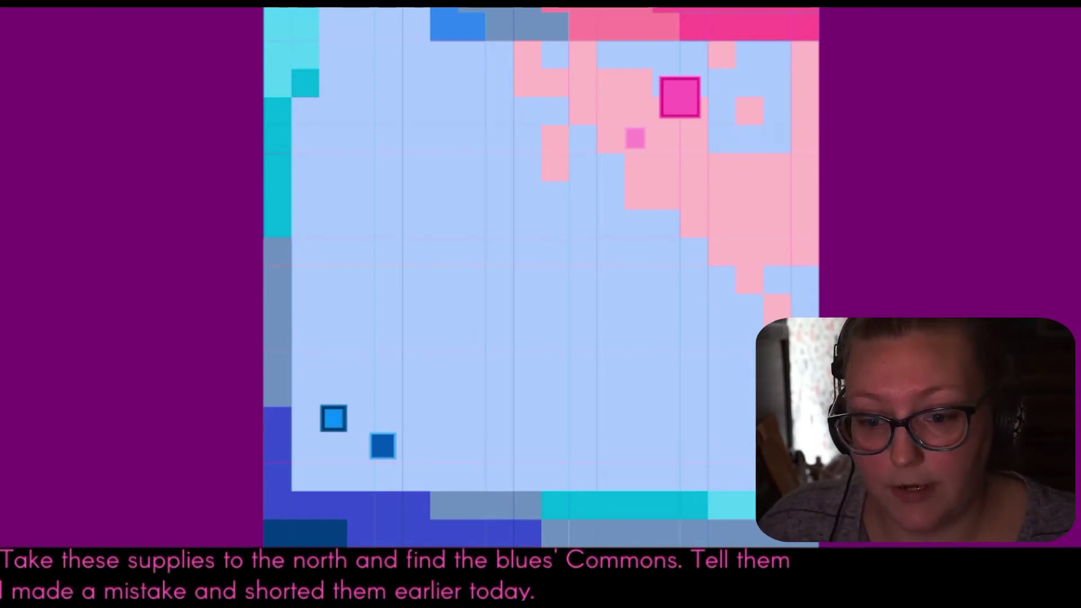
key(space)
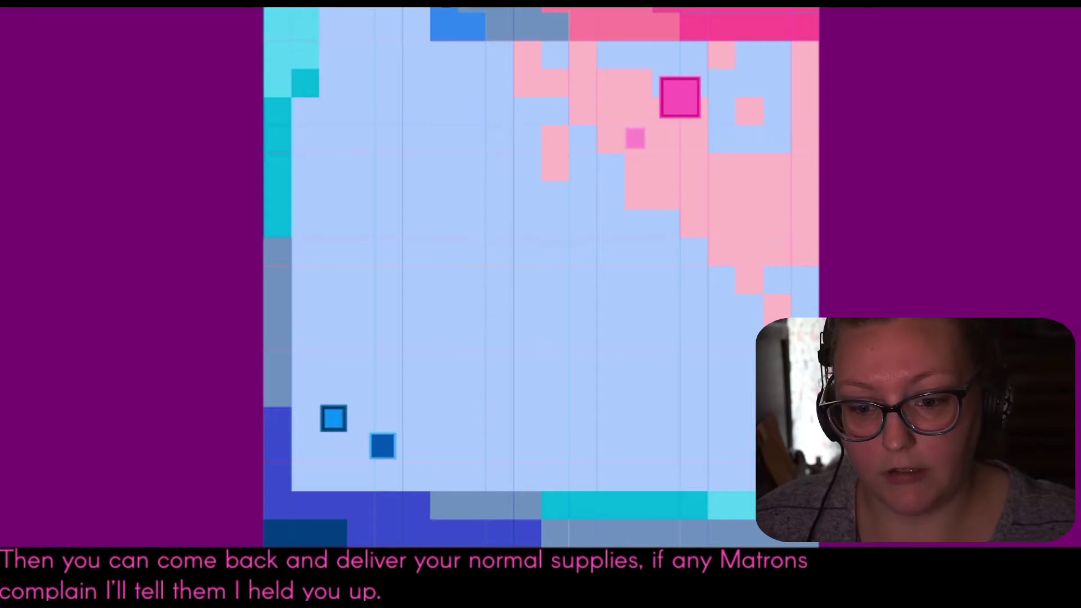
key(space)
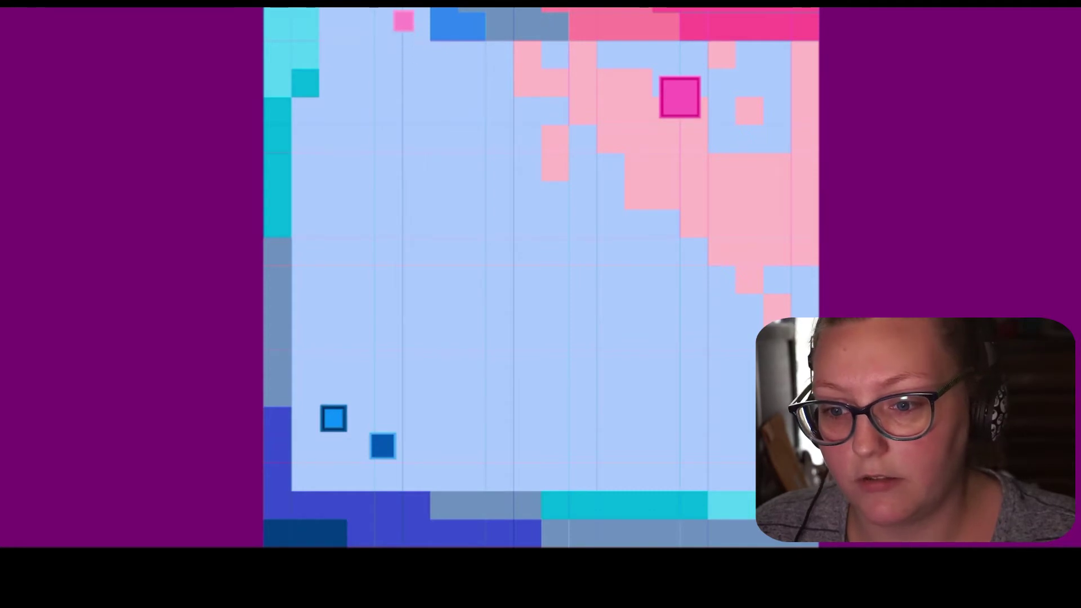
Move the pink square up through the top opening out of the Main Market.
key(Up)
Slide the pink square up the left column, right along the top, then down.
key(Left)
key(Up)
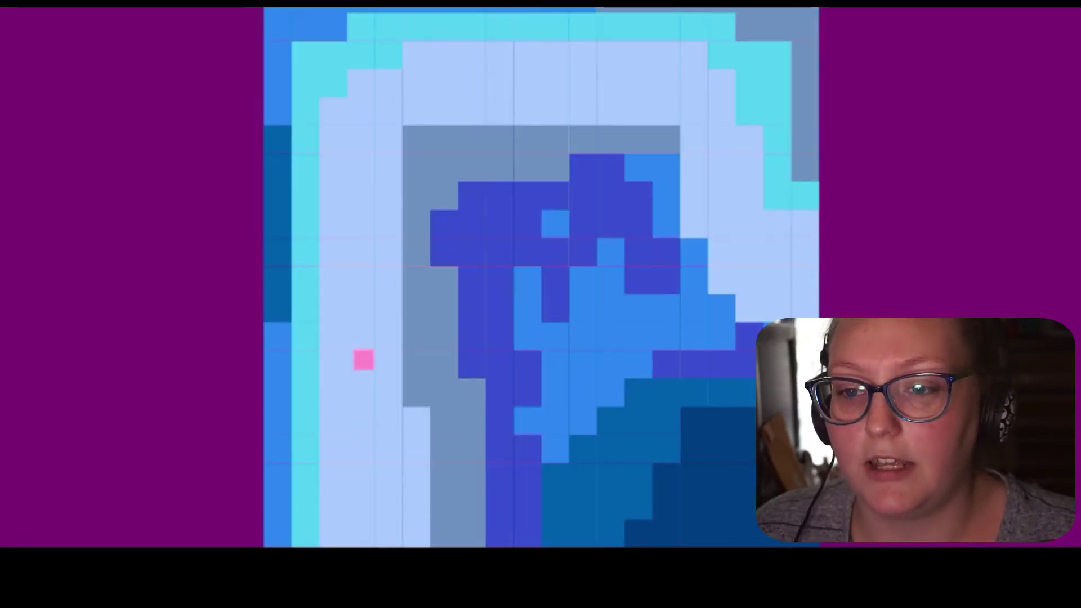
key(Up)
key(Right)
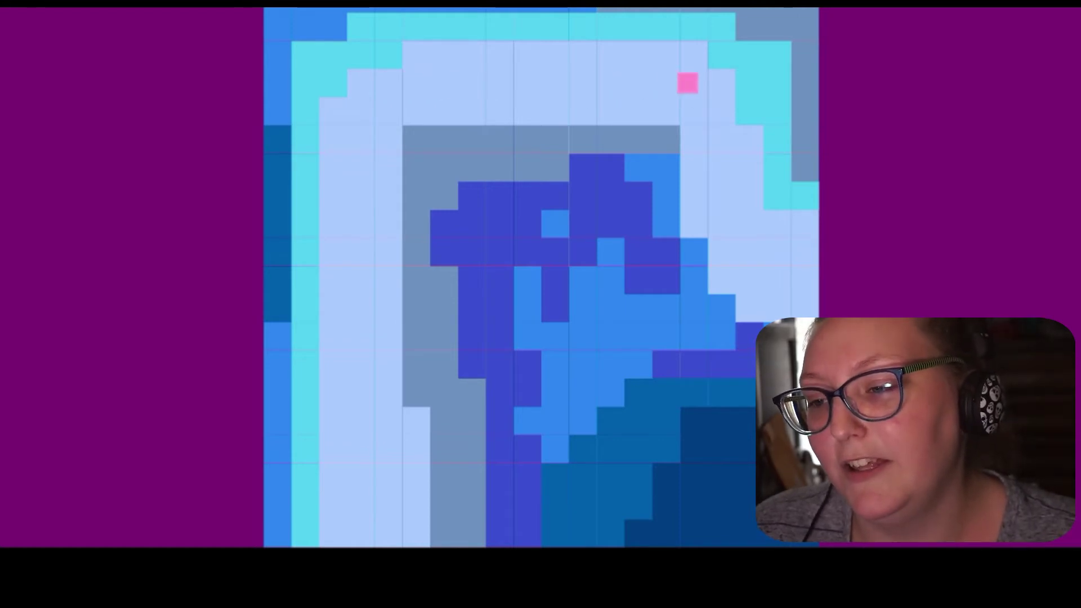
key(Down)
Wind right and down to the column's bottom, then climb out the top exit.
key(Right)
key(Down)
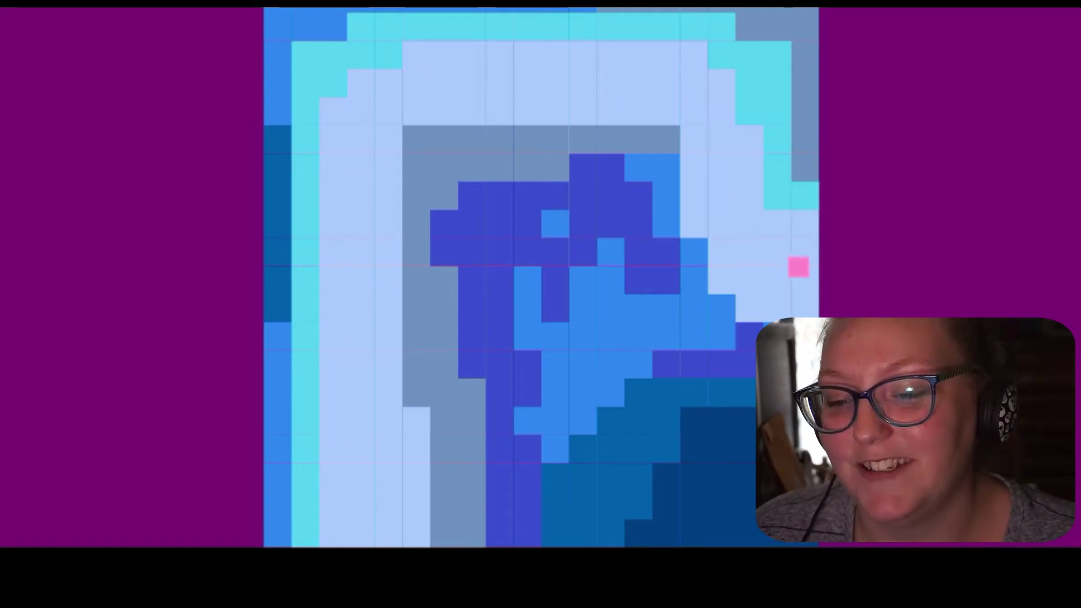
key(Right)
key(Right)
key(Down)
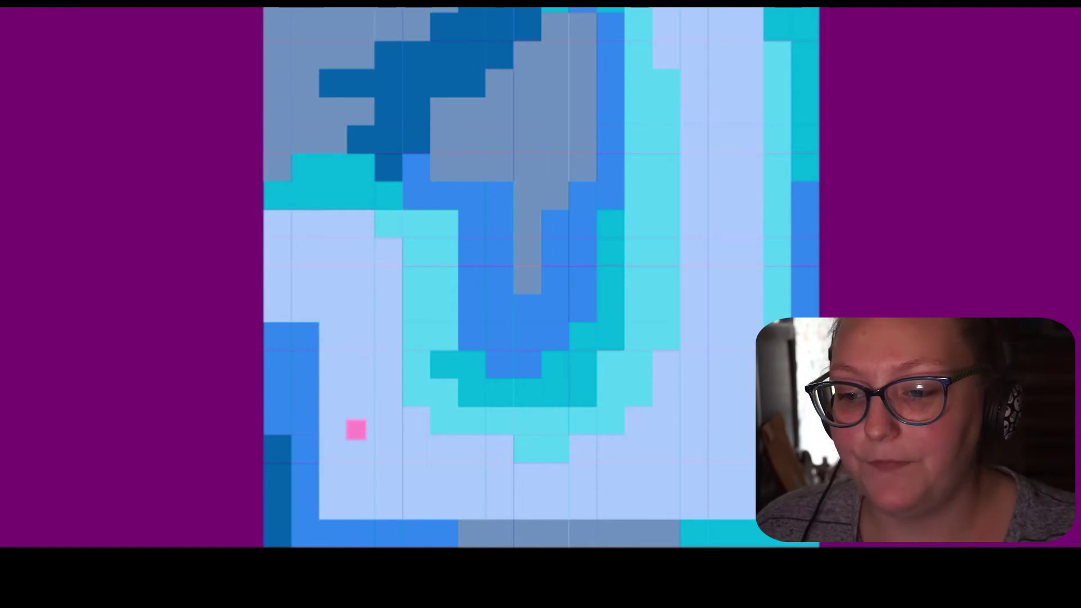
key(Right)
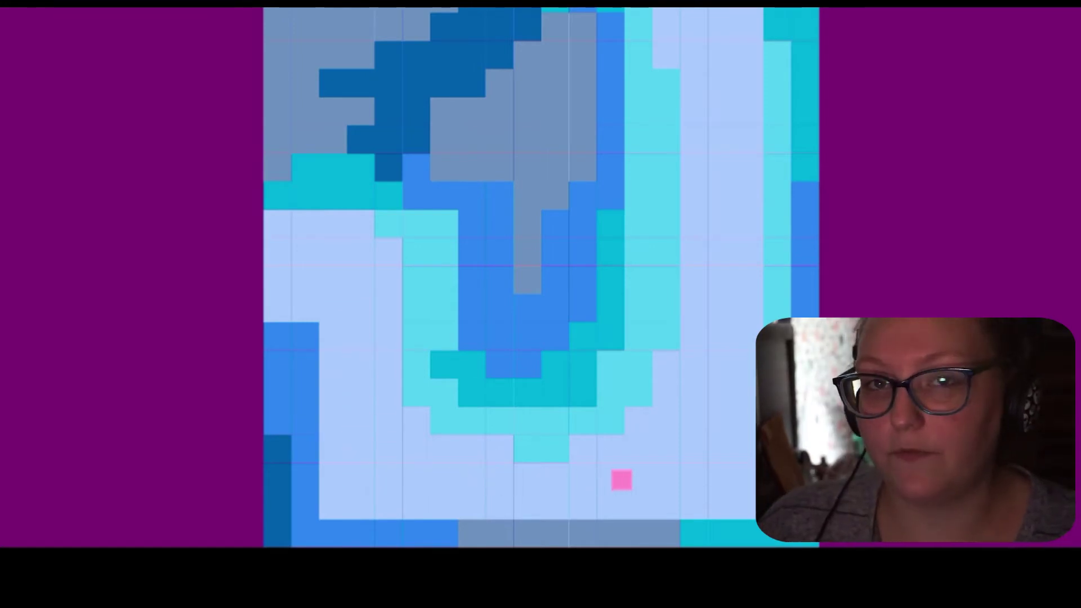
key(Up)
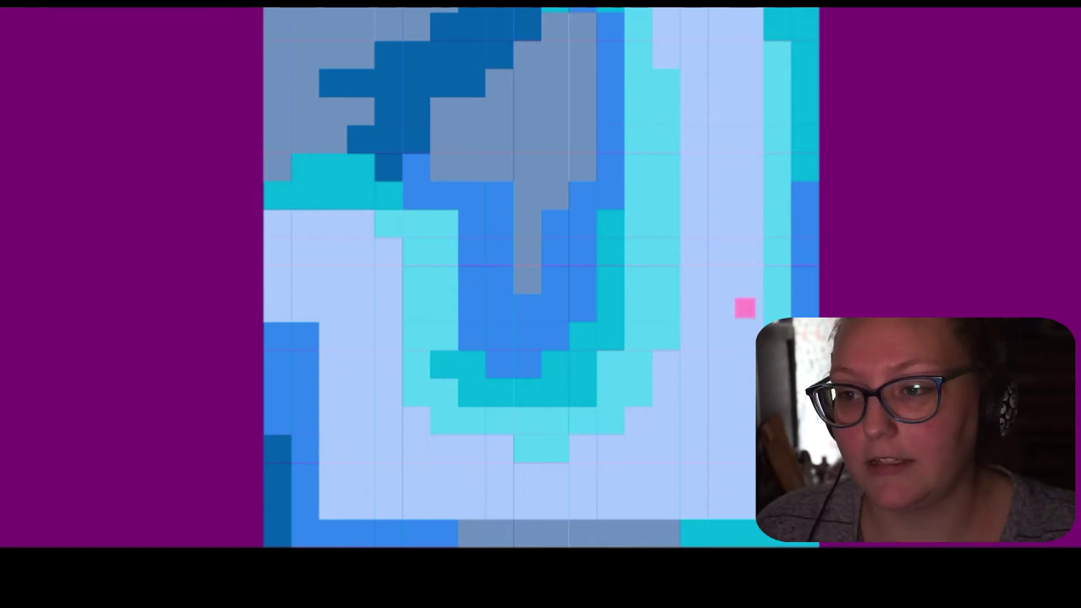
key(Up)
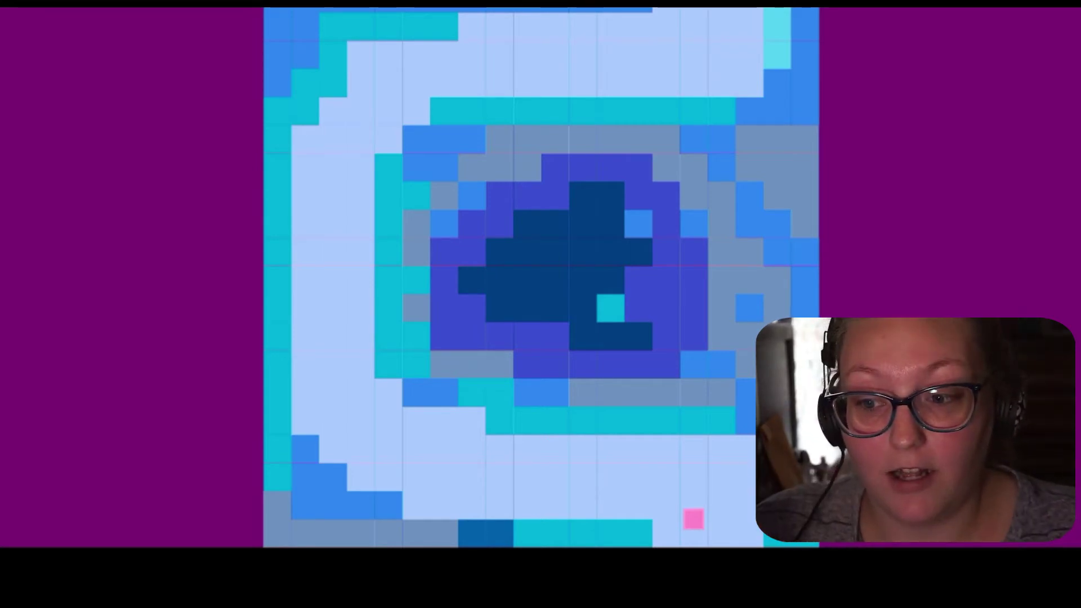
Work the pink square left and up along the first room's lower row.
key(Up)
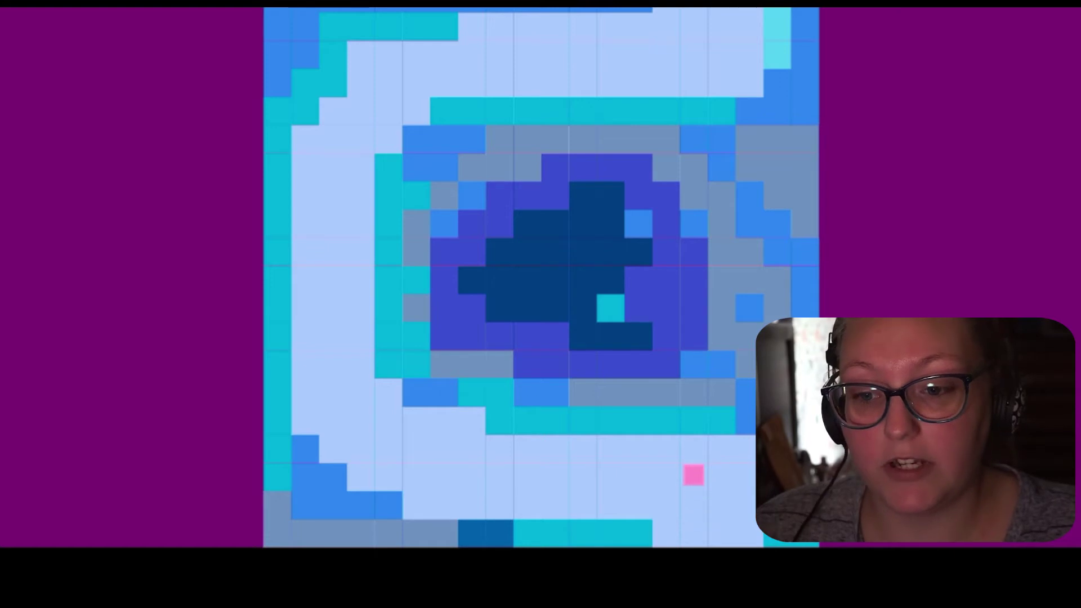
key(Left)
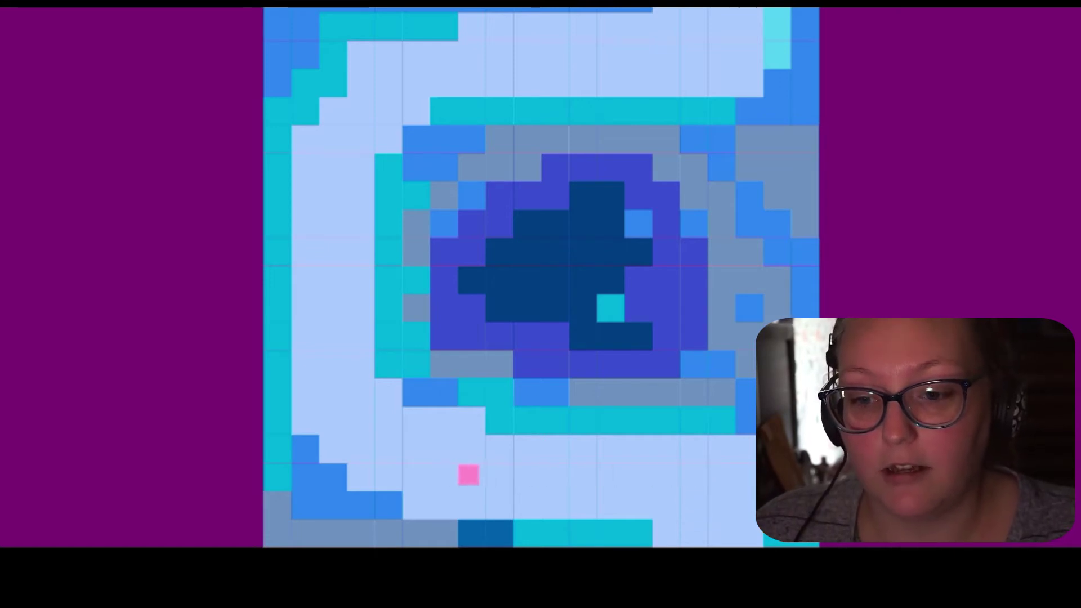
key(Up)
key(Left)
key(Up)
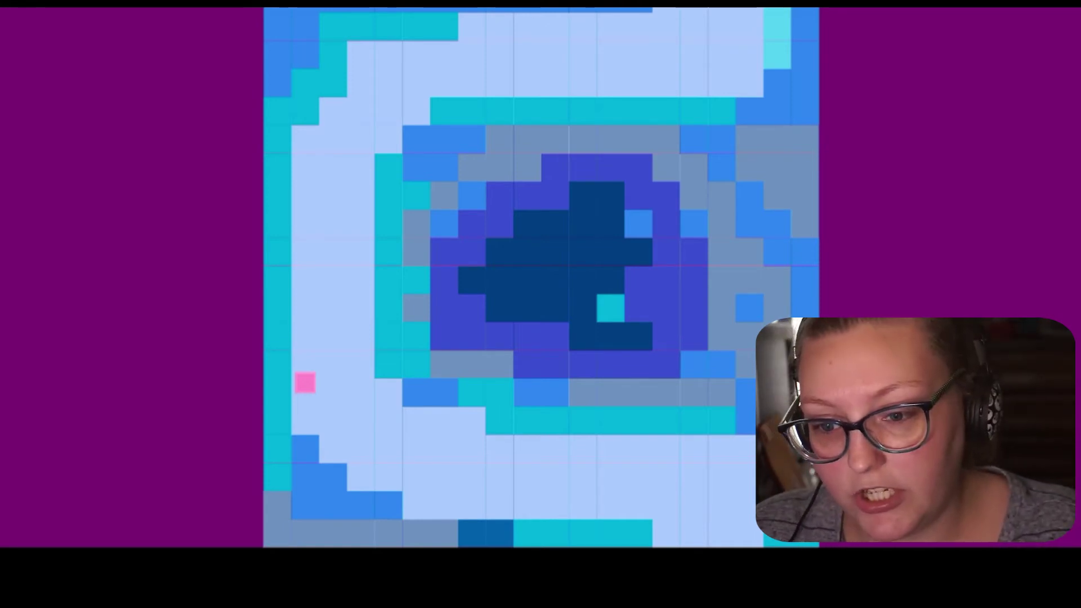
Climb the left corridor, cross the top corridor and exit upward.
key(Up)
key(Up)
key(Right)
key(Up)
key(Right)
key(Up)
key(Up)
key(Right)
key(Up)
key(Up)
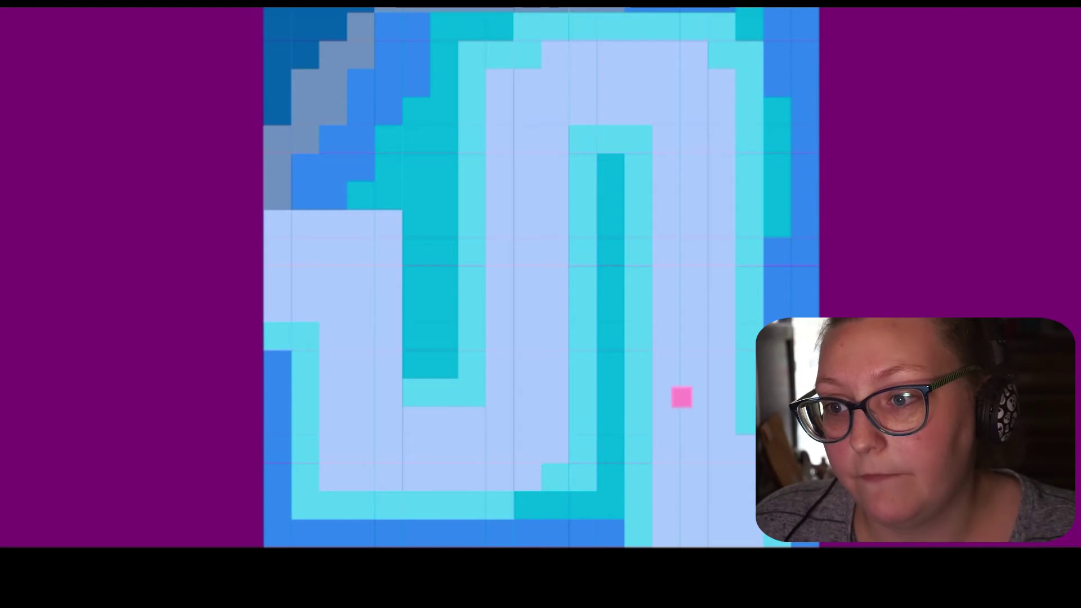
Cross the next room via its top corridor, central column and lower corridor, leaving up-left.
key(Left)
key(Down)
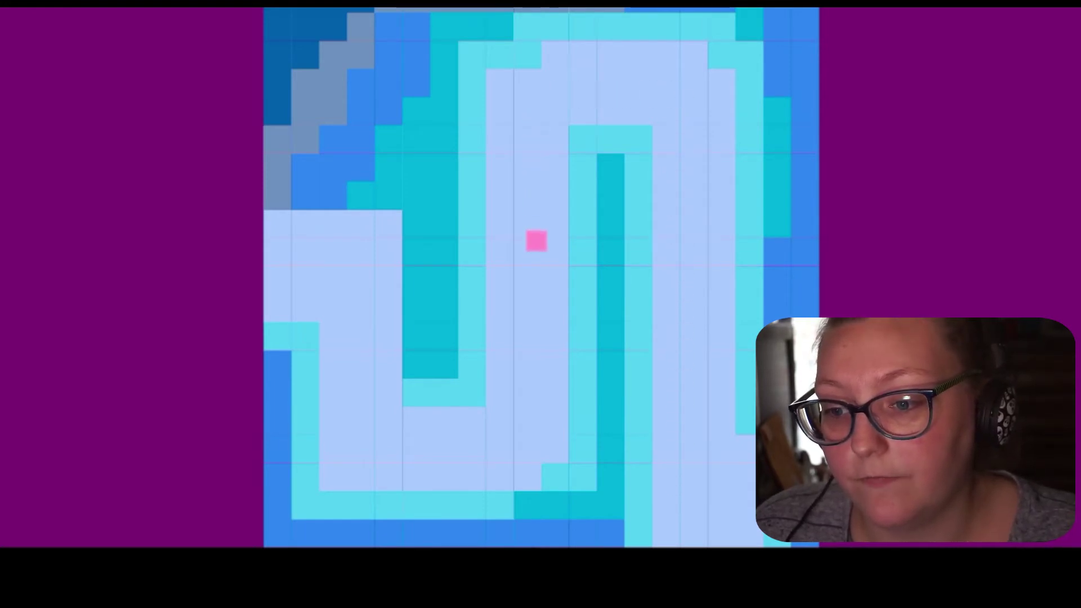
key(Left)
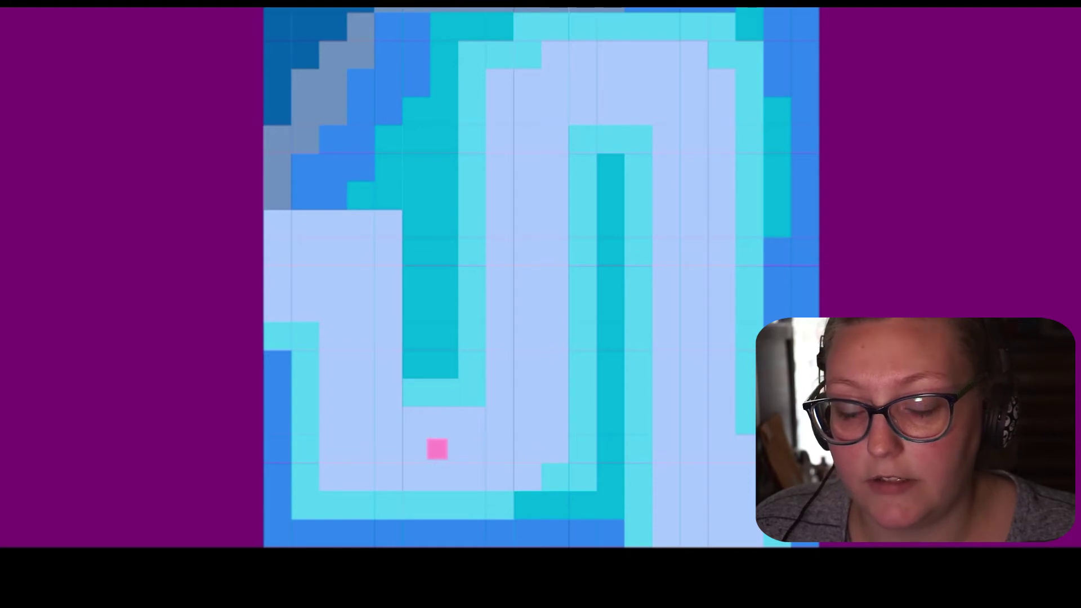
key(Up)
key(Left)
Work down and left through the following room along its bottom row into the next.
key(Up)
key(Down)
key(Left)
key(Down)
key(Left)
key(Down)
key(Left)
key(Left)
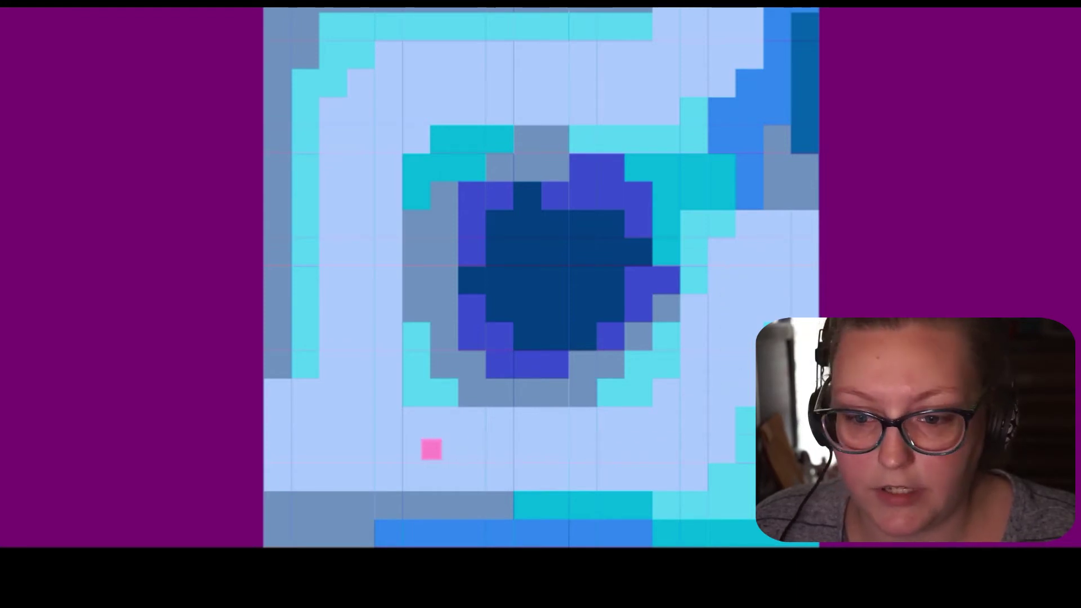
key(Left)
key(Left)
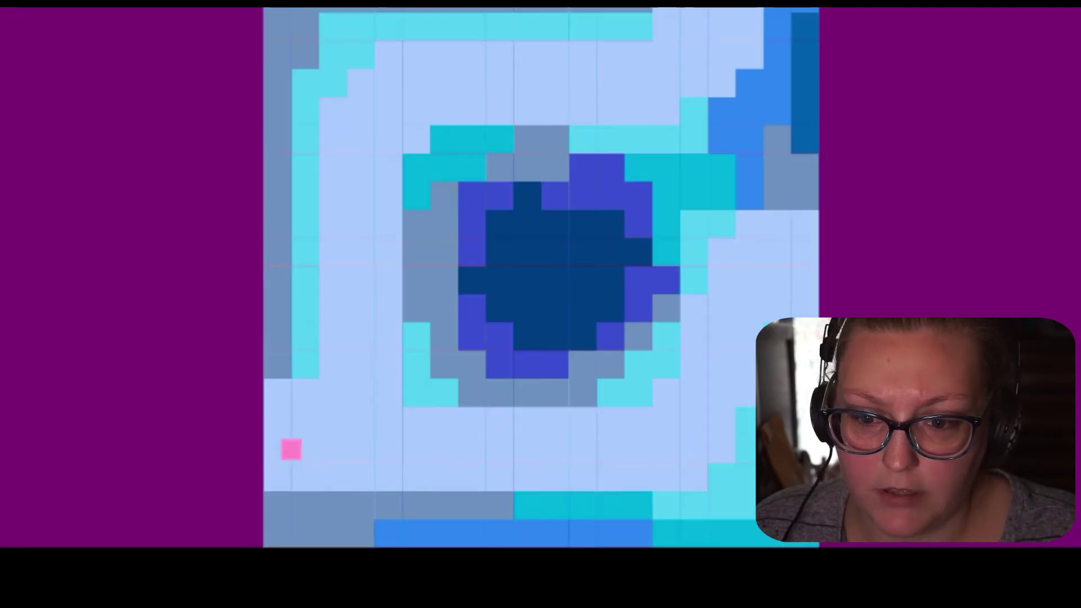
key(Right)
key(Left)
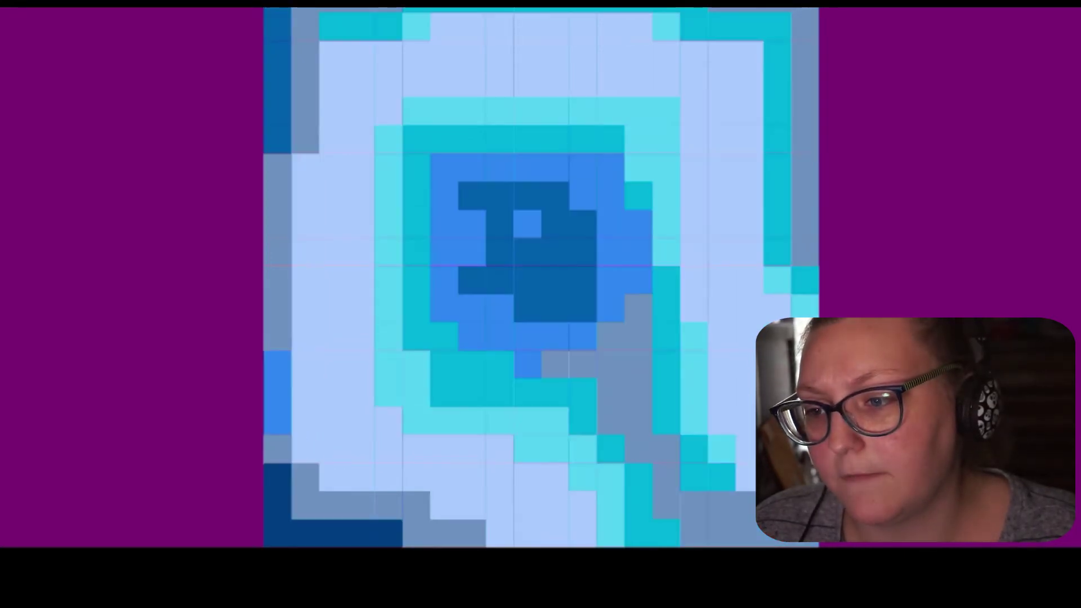
Climb up-left from the lower right and slide left along the top row.
key(Up)
key(Up)
key(Up)
key(Left)
key(Up)
key(Left)
key(Up)
key(Up)
key(Up)
key(Up)
key(Up)
key(Up)
key(Left)
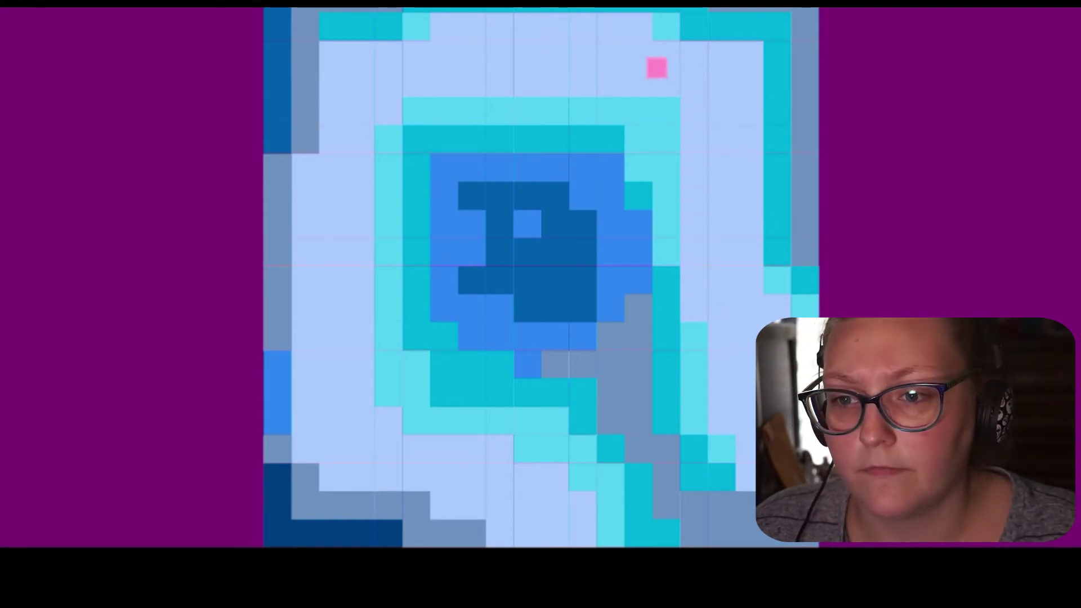
key(Left)
key(Left)
key(Left)
key(Left)
key(Left)
key(Left)
key(Left)
key(Down)
key(Up)
Descend the left side into the pale room and walk right beside the blue block.
key(Left)
key(Down)
key(Left)
key(Down)
key(Down)
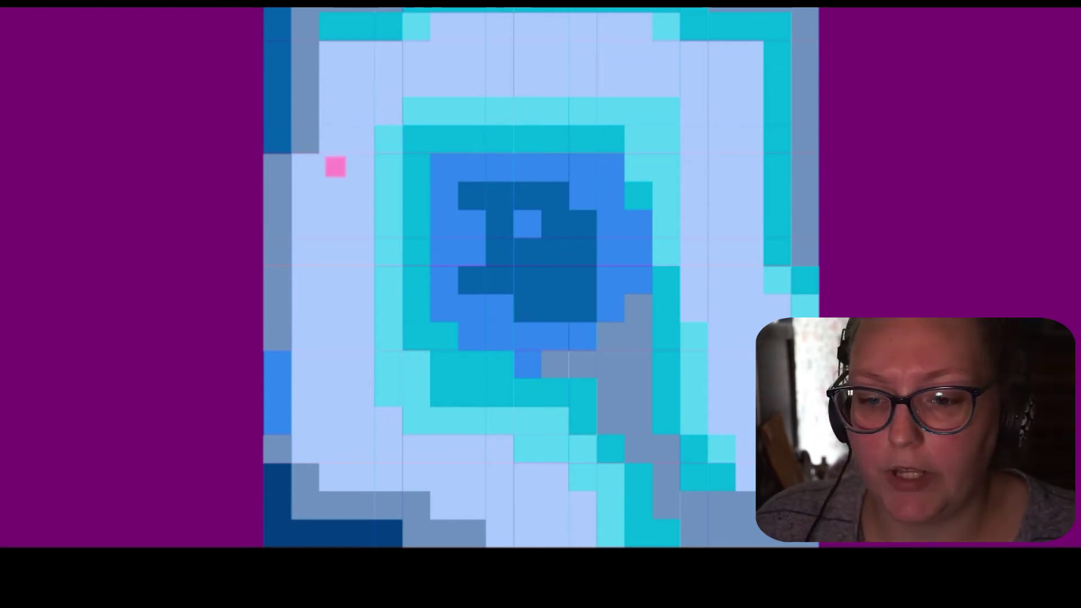
key(Down)
key(Down)
key(Down)
key(Down)
key(Down)
key(Down)
key(Down)
key(Down)
key(Down)
key(Right)
key(Right)
key(Down)
key(Down)
key(Down)
key(Down)
key(Down)
key(Down)
key(Down)
key(Down)
key(Right)
key(Right)
key(Down)
key(Right)
key(Down)
key(Down)
key(Right)
key(Right)
key(Left)
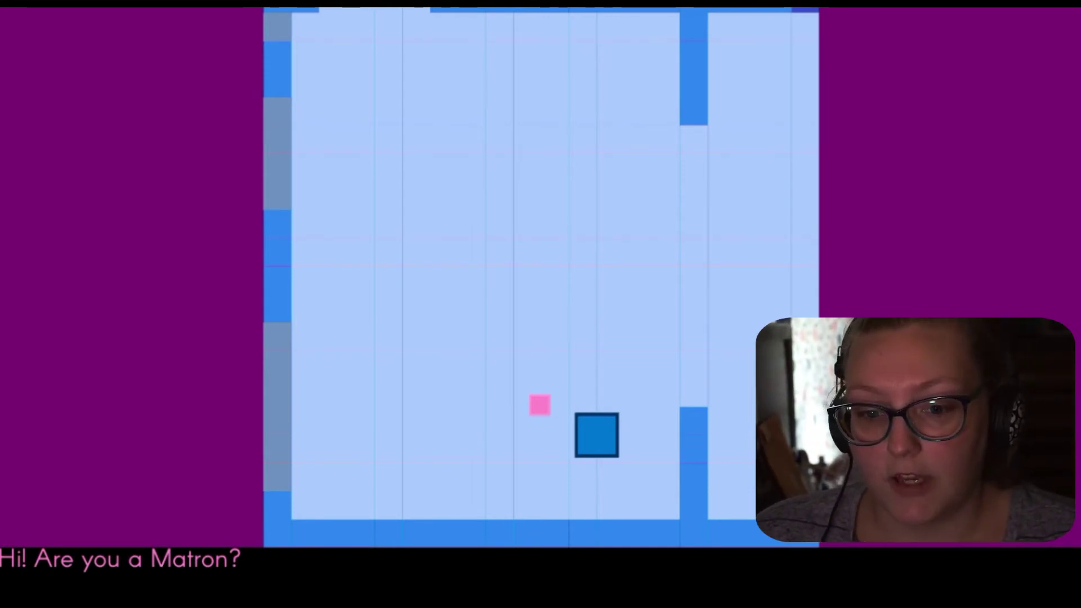
Advance through the opening lines of Violet's conversation with the blue Guardian.
key(space)
key(space)
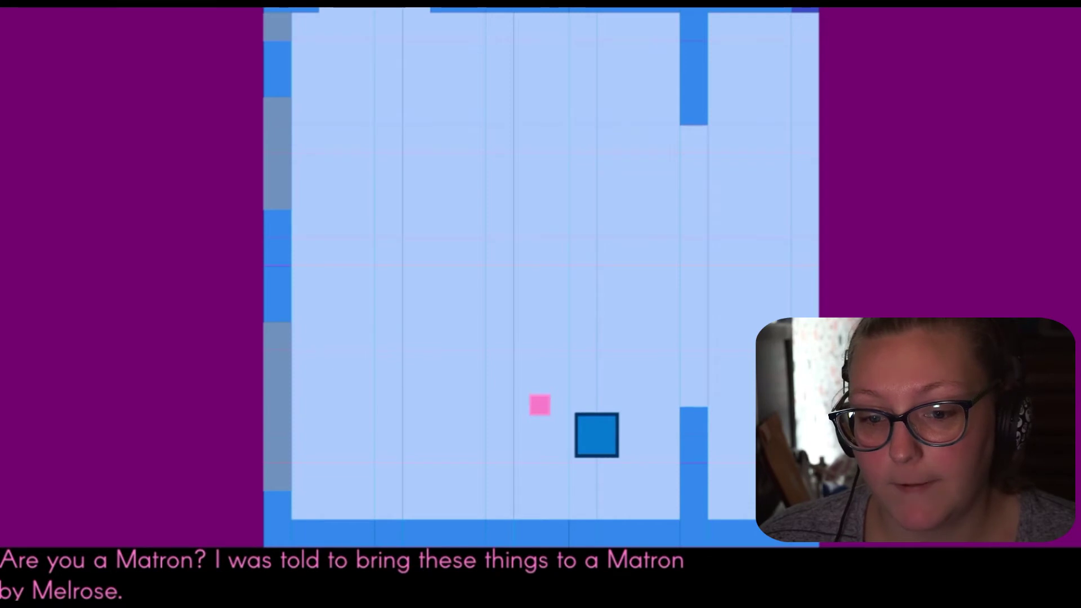
key(space)
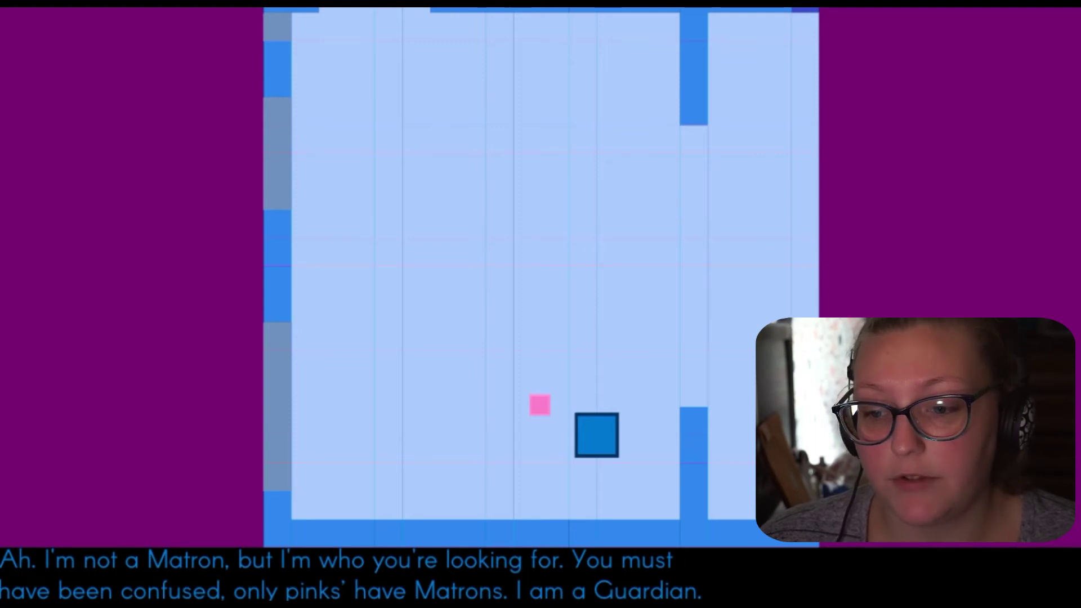
key(space)
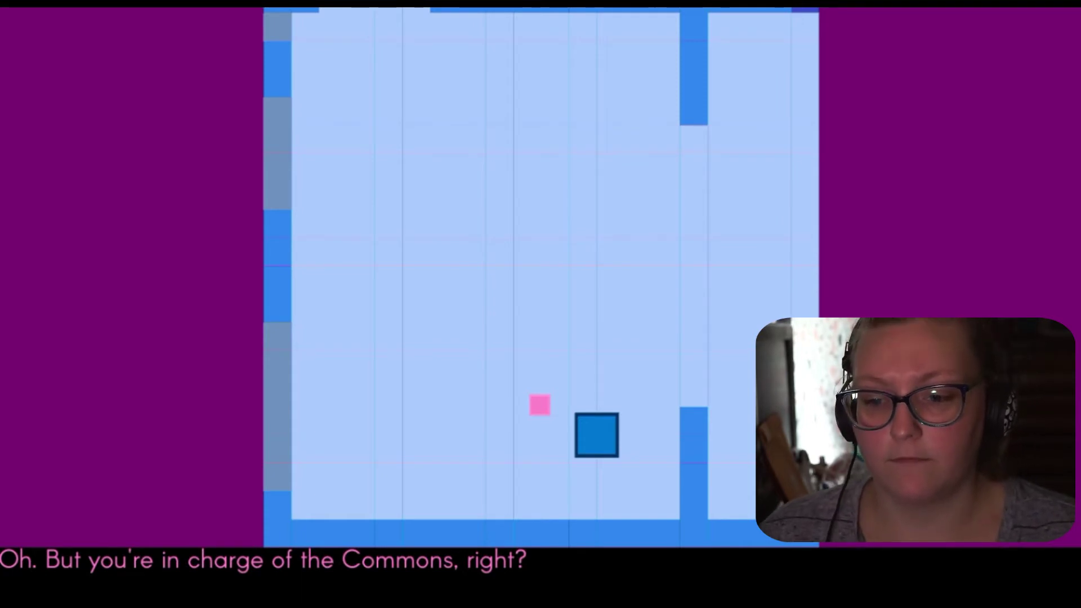
key(space)
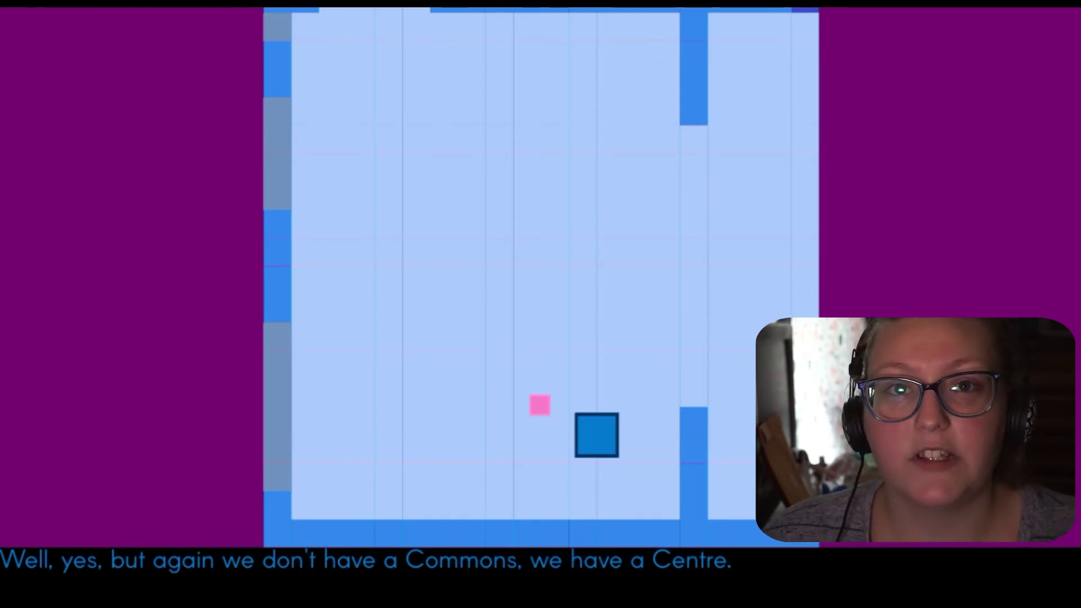
key(space)
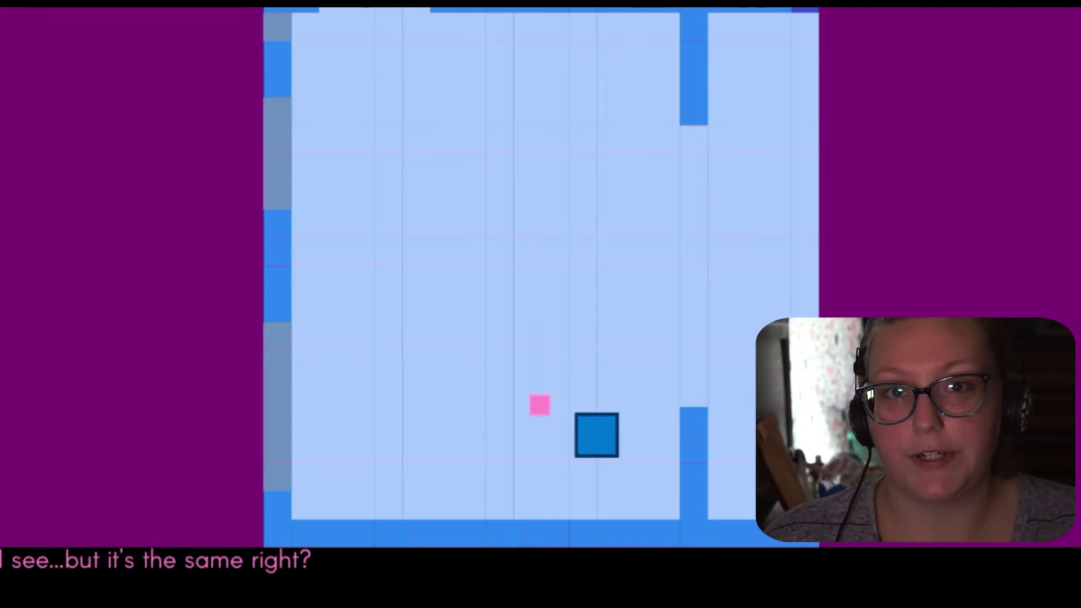
key(space)
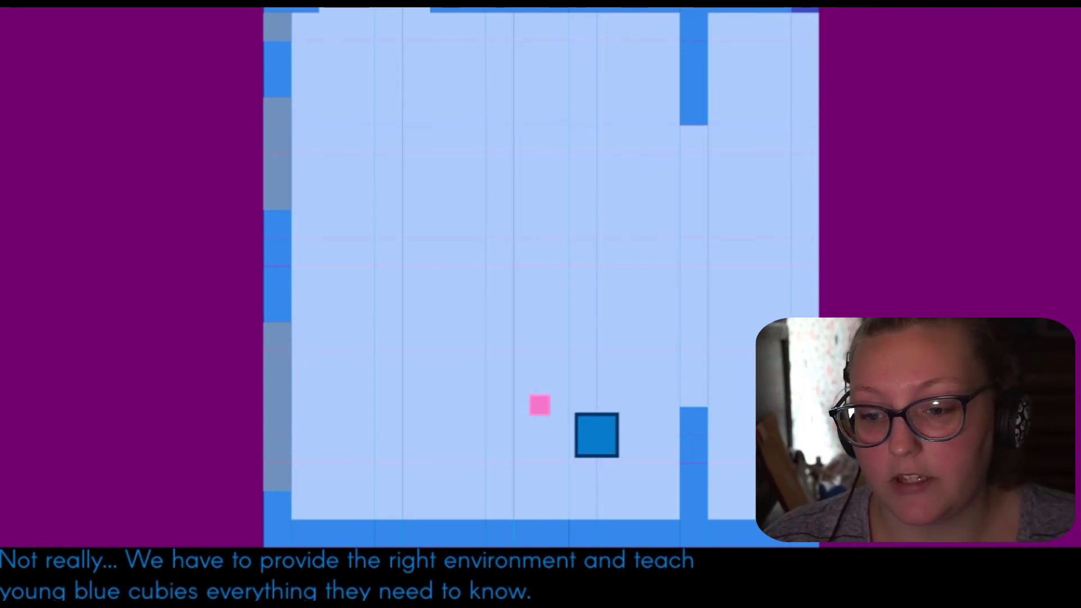
key(space)
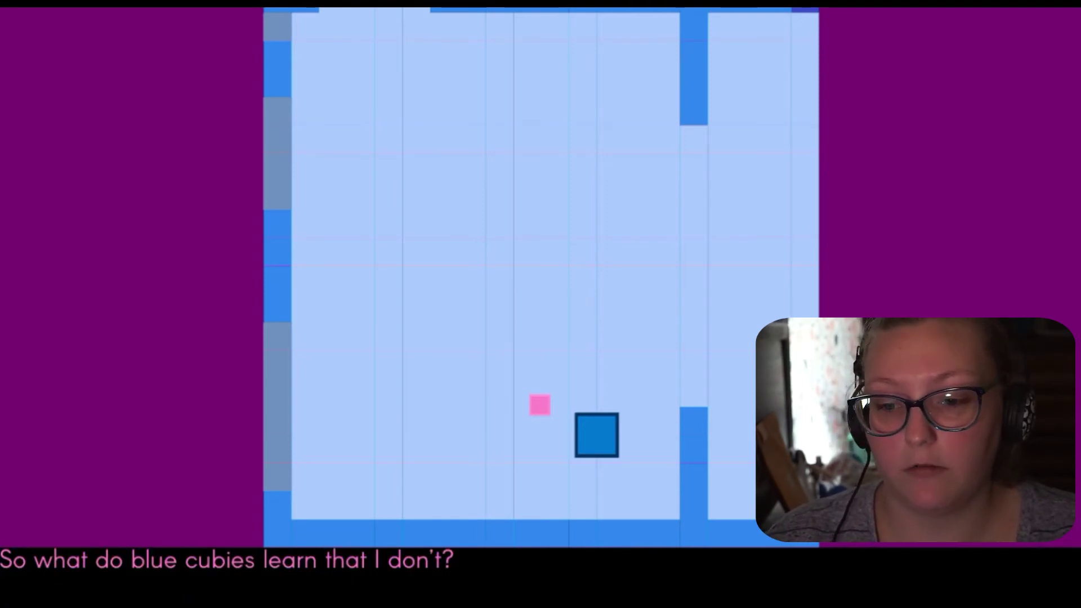
Read on past 'what makes me pink' to the order to leave, then walk away.
key(space)
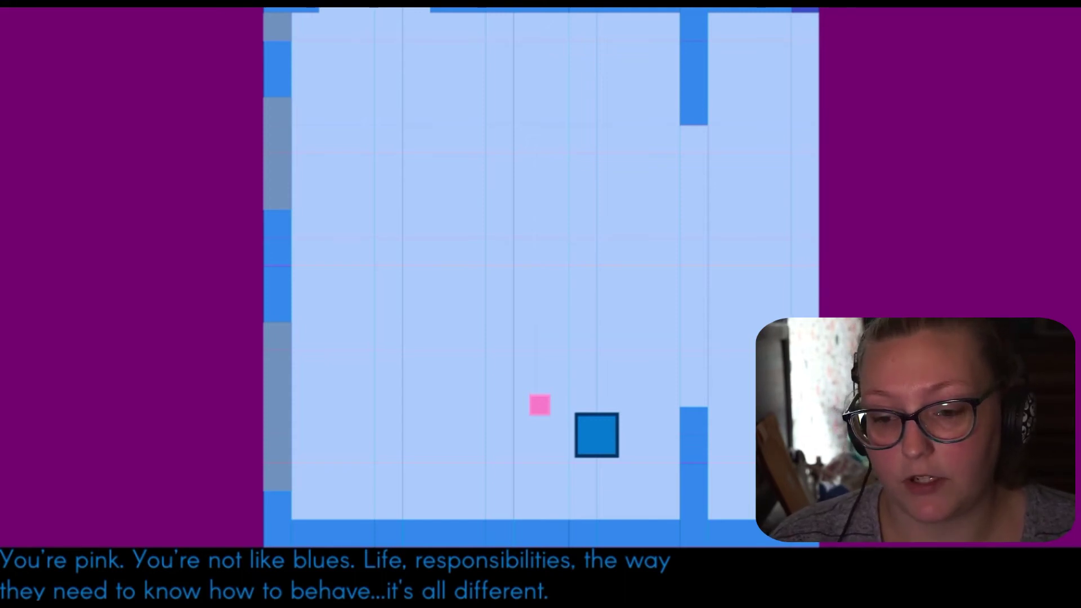
key(space)
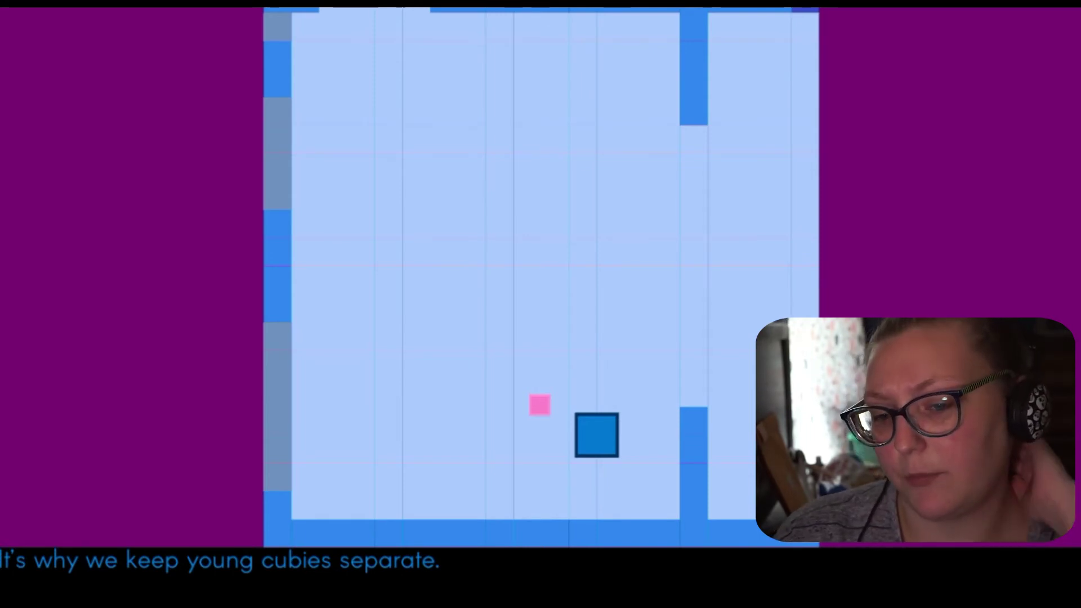
key(space)
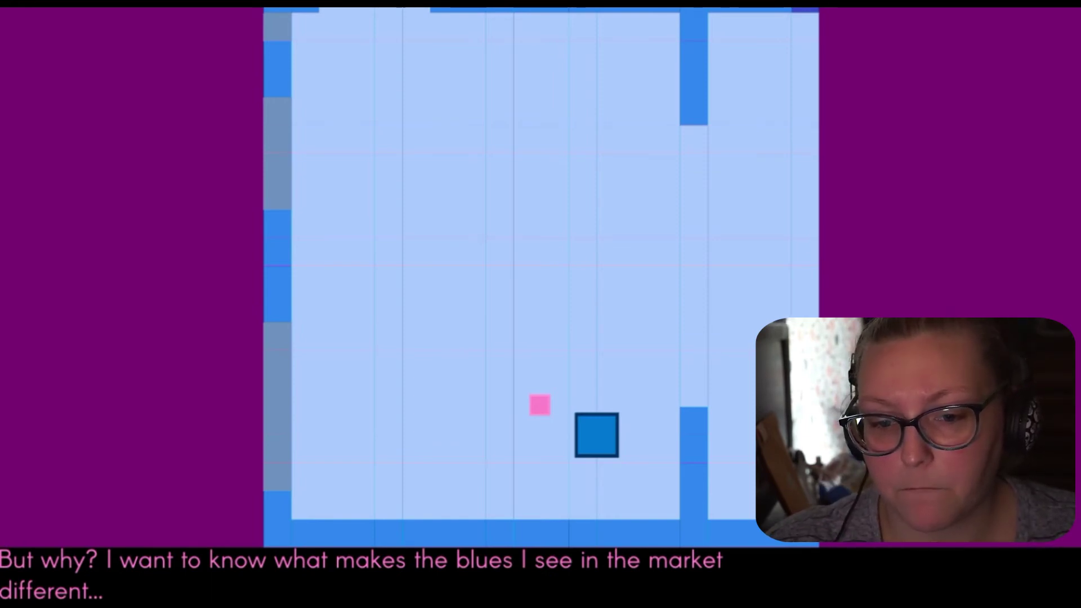
key(space)
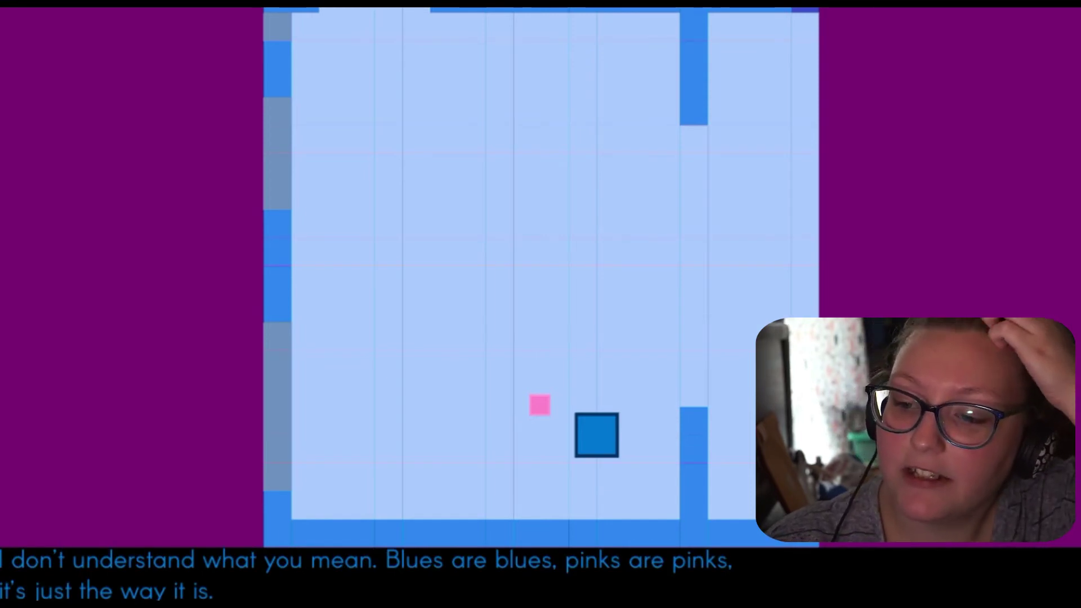
key(space)
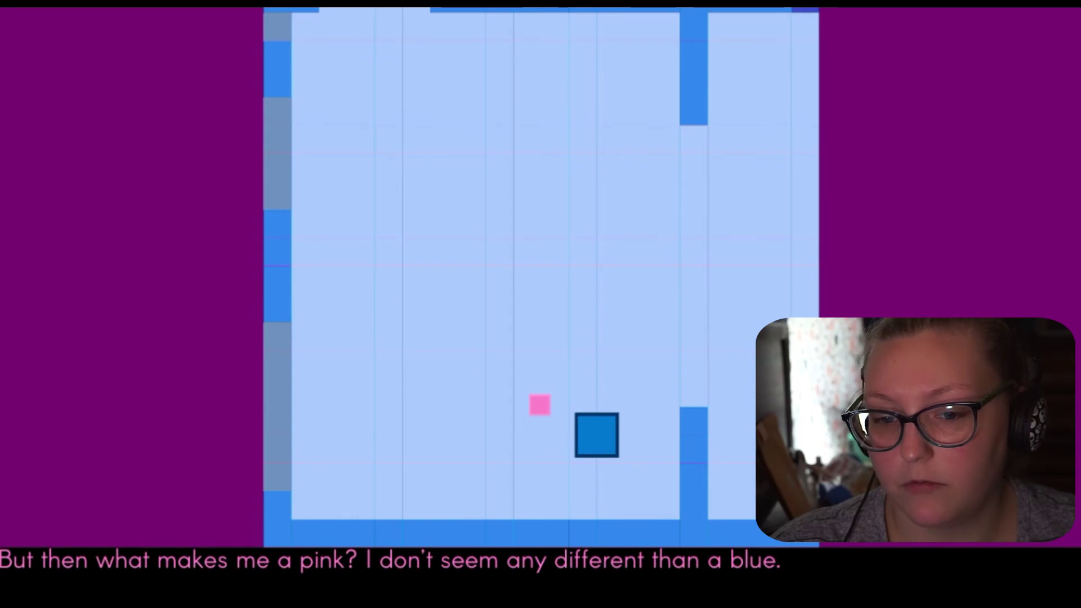
key(space)
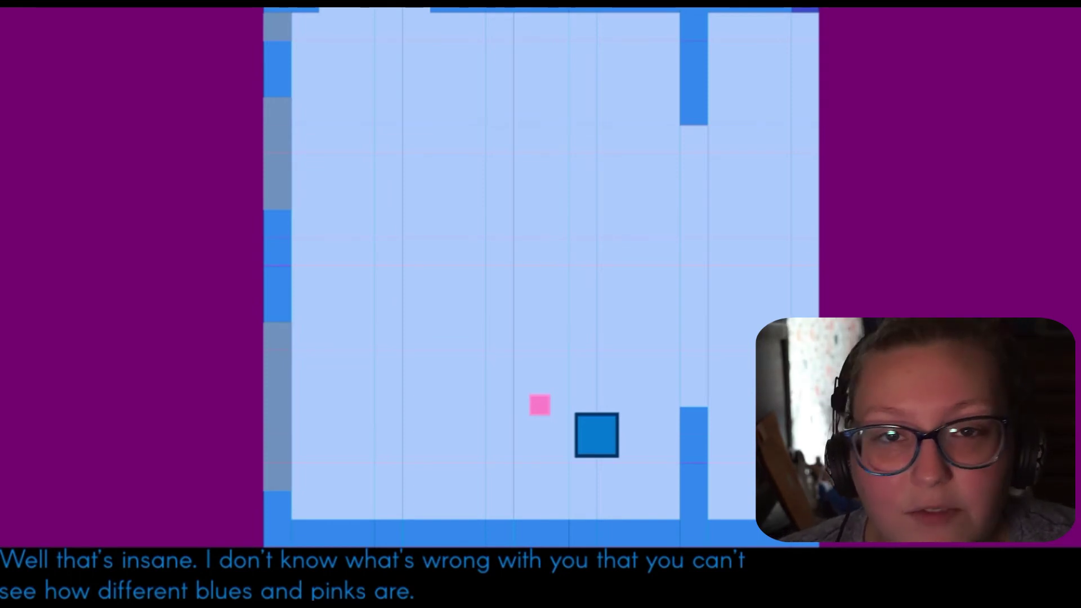
key(space)
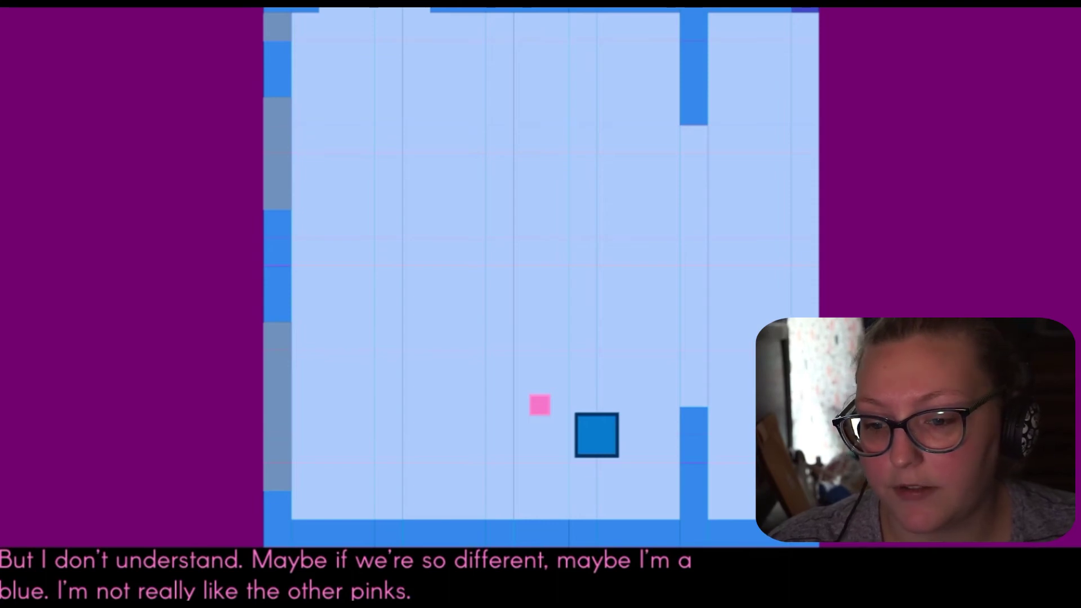
key(space)
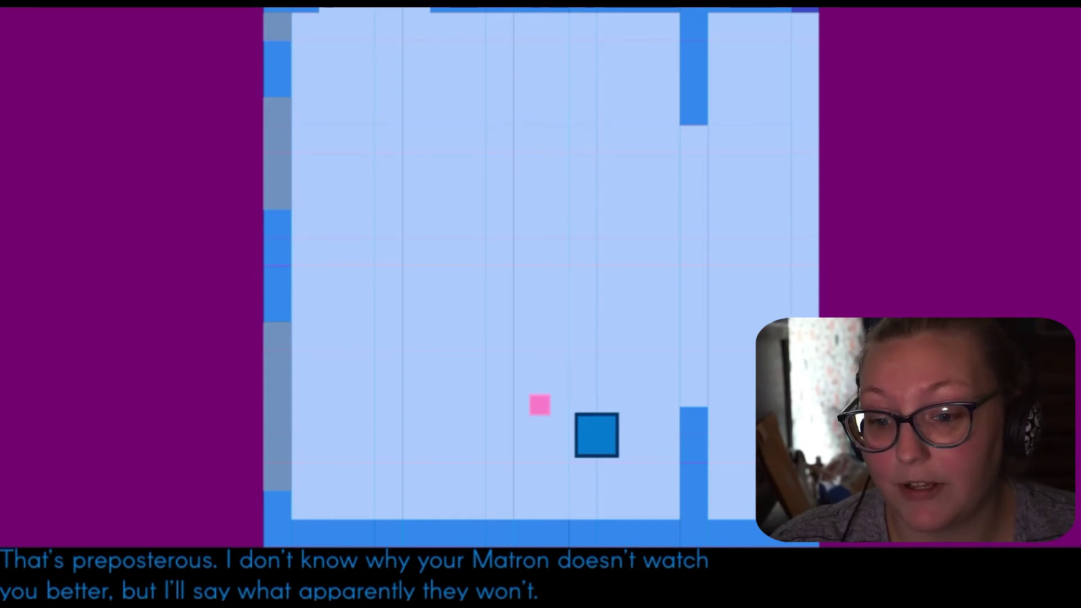
key(space)
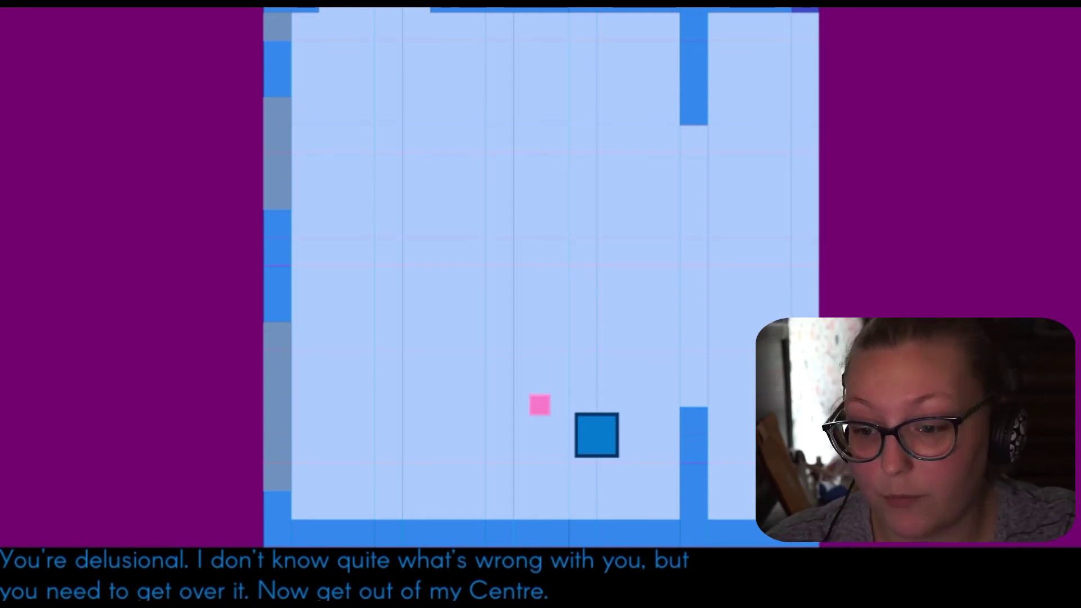
key(Left)
Walk the pink cube up and left out through the Centre's top edge.
key(Up)
key(Up)
key(Left)
key(Up)
key(Left)
key(Up)
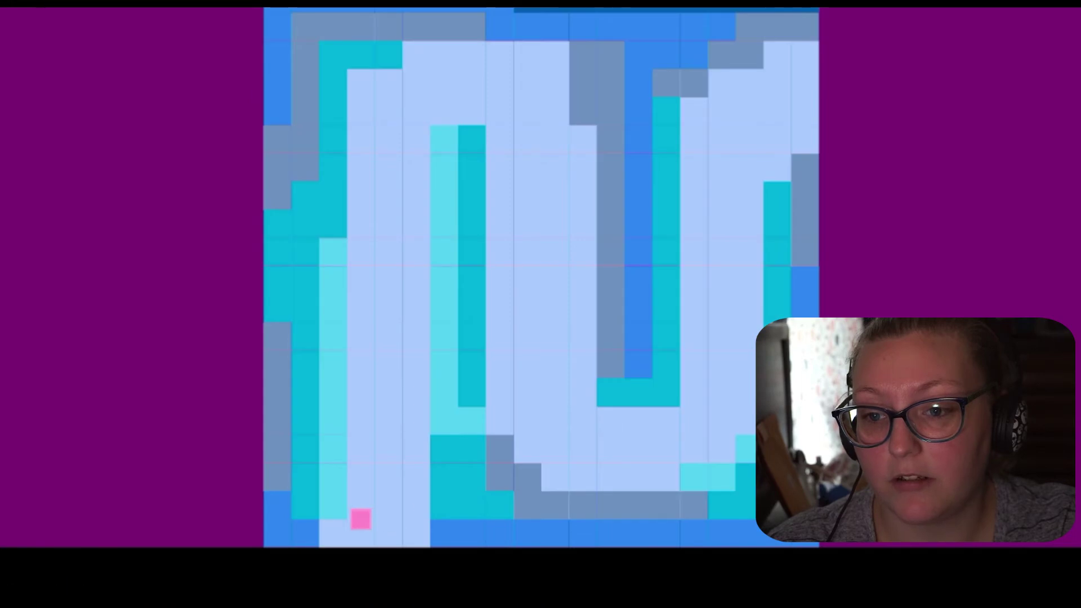
Follow the maze up, right, down the long corridor, then left along the top.
key(Up)
key(Right)
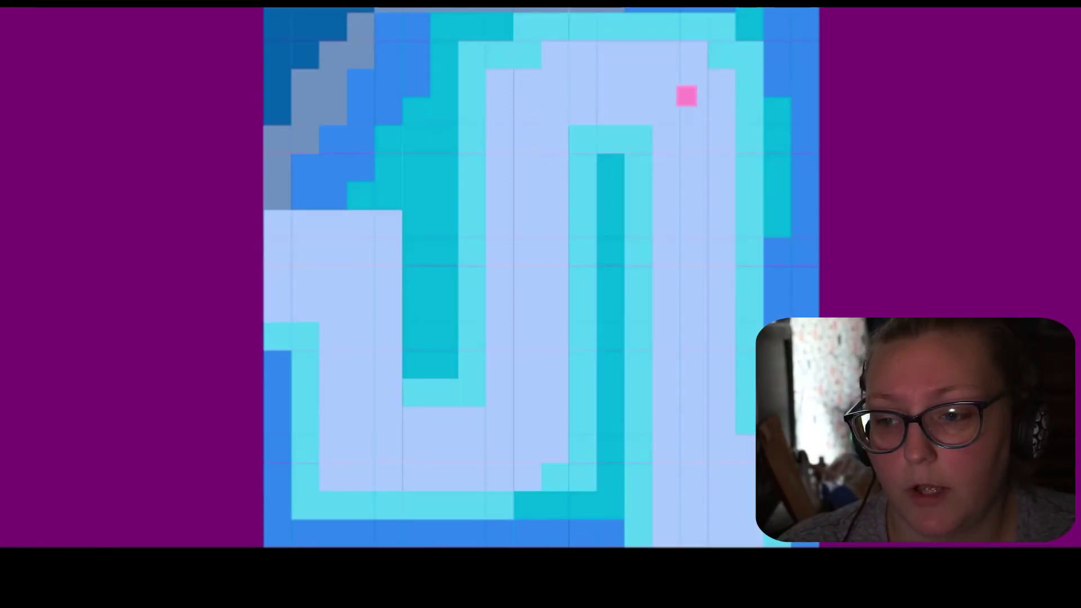
key(Down)
key(Down)
key(Down)
key(Down)
key(Down)
key(Down)
key(Down)
key(Down)
key(Down)
key(Down)
key(Down)
key(Up)
key(Down)
key(Left)
key(Left)
key(Left)
key(Left)
key(Left)
key(Left)
key(Left)
key(Left)
key(Down)
key(Left)
key(Down)
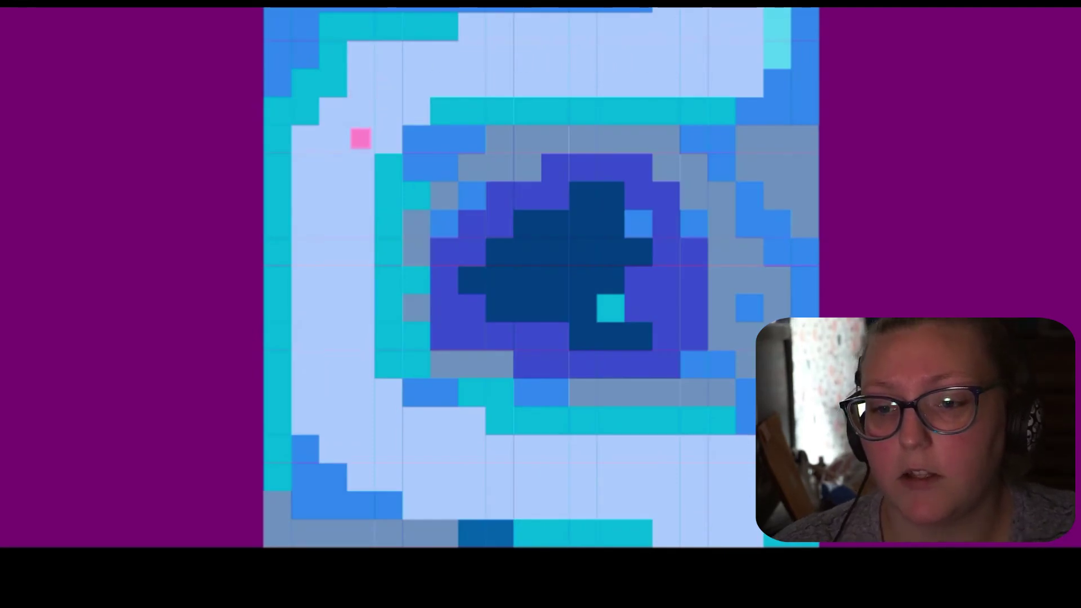
key(Left)
Go down the left corridor and right along the lower corridor, exiting downward.
key(Down)
key(Down)
key(Down)
key(Down)
key(Down)
key(Down)
key(Down)
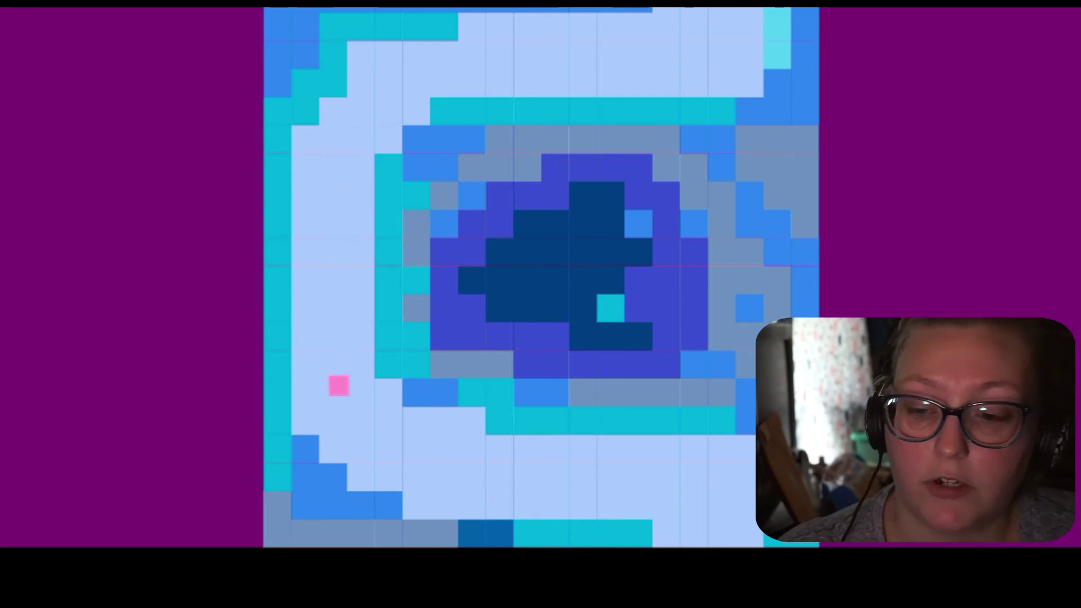
key(Down)
key(Right)
key(Right)
key(Right)
key(Right)
key(Right)
key(Down)
key(Down)
key(Right)
key(Right)
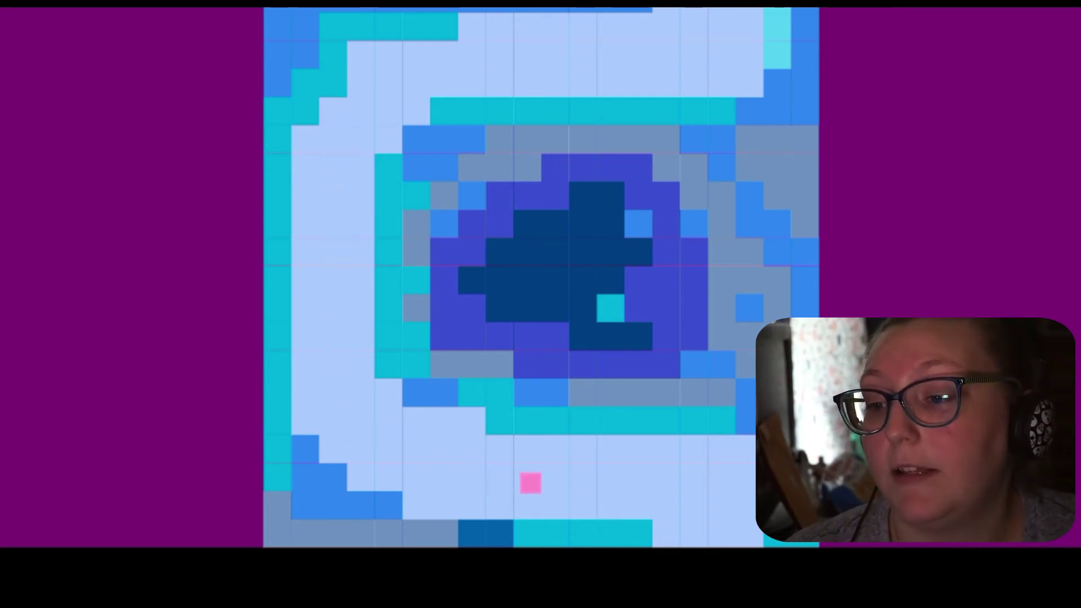
key(Right)
key(Right)
key(Right)
key(Right)
key(Right)
key(Right)
key(Down)
key(Down)
key(Down)
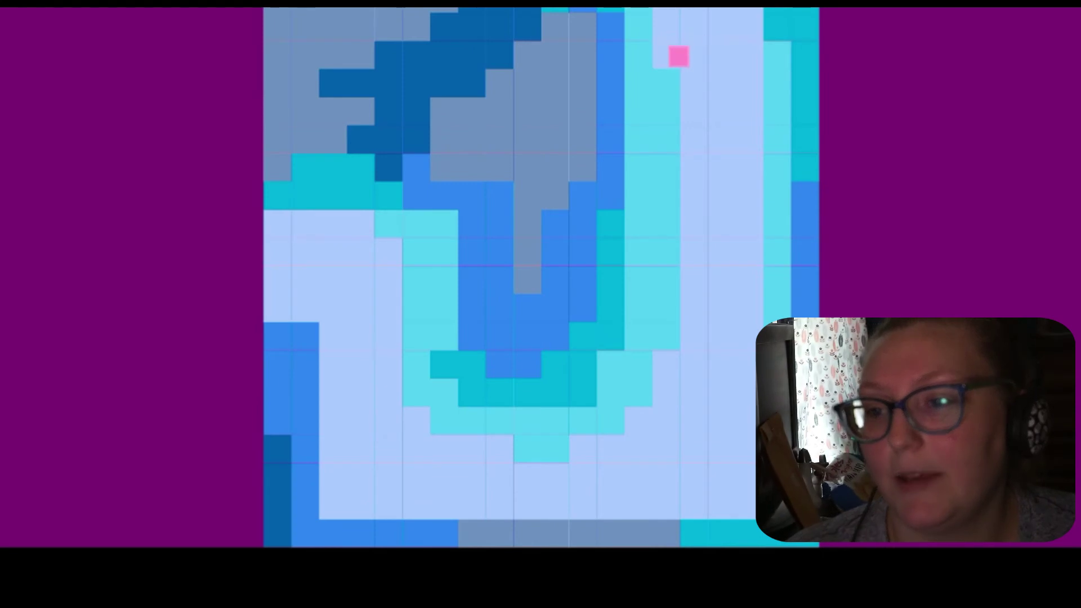
Wind down the right and left corridors of the next rooms toward the pale room.
key(Up)
key(Right)
key(Right)
key(Down)
key(Down)
key(Down)
key(Down)
key(Down)
key(Down)
key(Down)
key(Down)
key(Down)
key(Down)
key(Down)
key(Down)
key(Down)
key(Down)
key(Down)
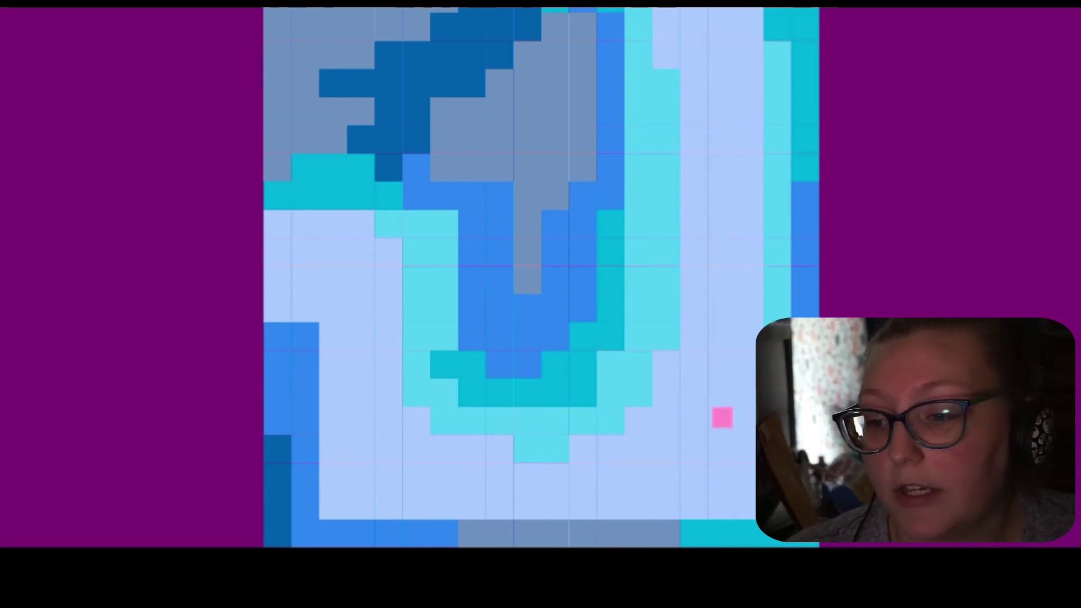
key(Down)
key(Down)
key(Down)
key(Down)
key(Left)
key(Left)
key(Left)
key(Left)
key(Left)
key(Left)
key(Down)
key(Down)
key(Down)
key(Down)
key(Down)
key(Down)
key(Down)
key(Down)
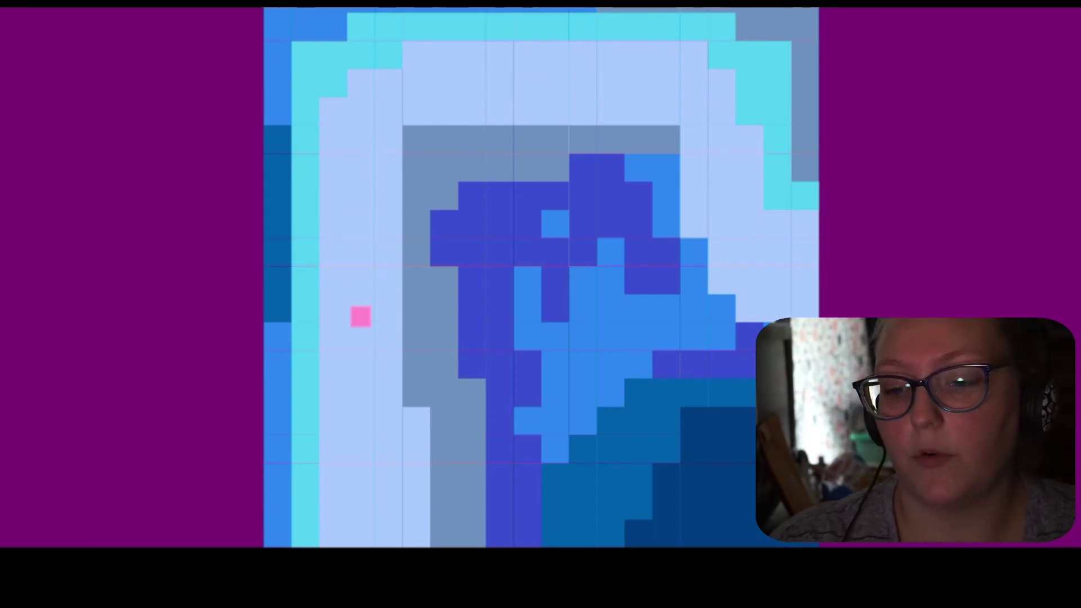
Enter the pink-corner room from the left corridor and weave toward the large pink block.
key(Down)
key(Down)
key(Down)
key(Down)
key(Down)
key(Down)
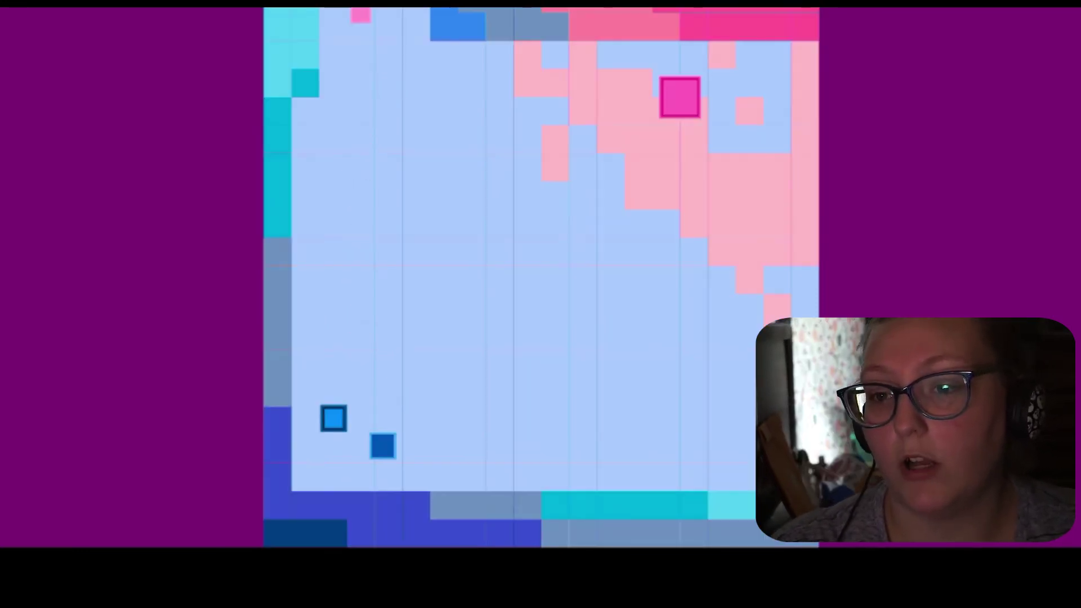
key(Down)
key(Down)
key(Down)
key(Down)
key(Right)
key(Right)
key(Right)
key(Right)
key(Right)
key(Right)
key(Right)
key(Right)
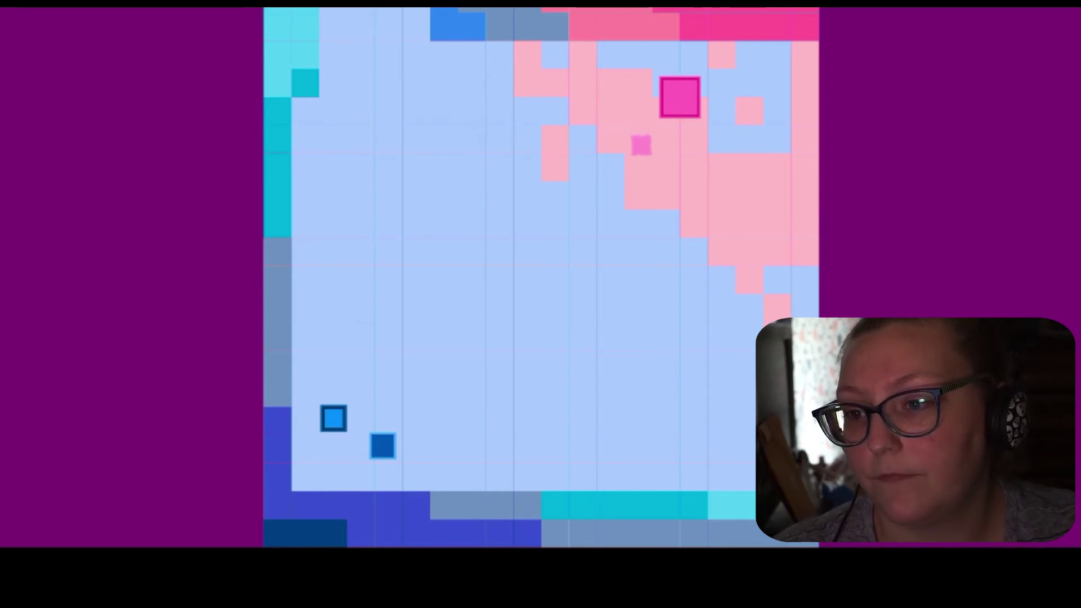
key(Left)
key(Left)
key(Down)
key(Down)
key(Down)
key(Left)
key(Left)
key(Up)
key(Up)
key(Up)
key(Up)
key(Up)
key(Right)
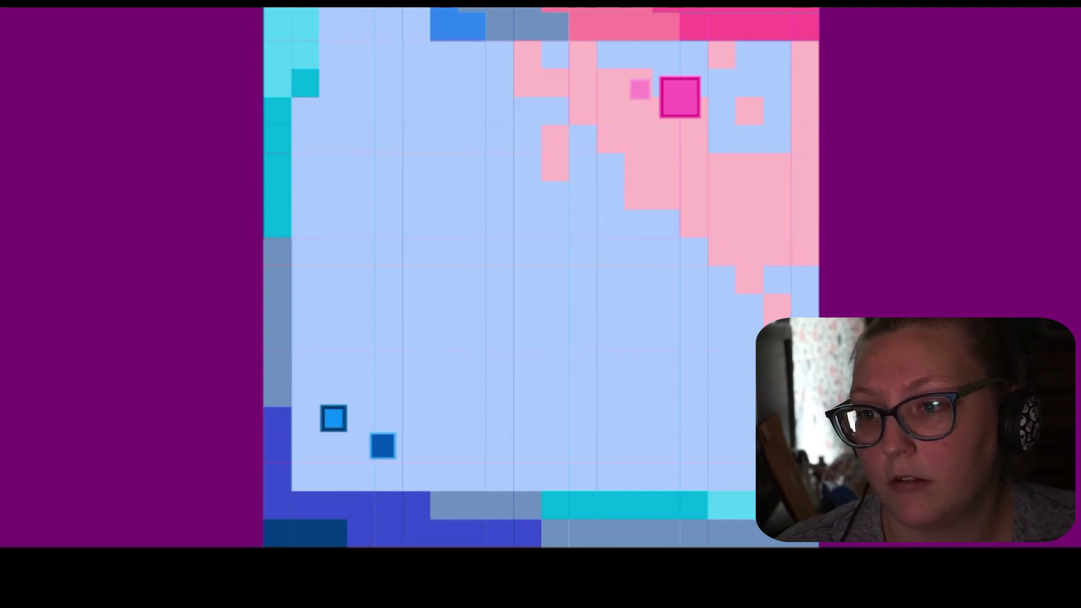
key(Left)
key(Right)
key(Right)
key(Right)
key(Right)
Circle the room: down-left, four cells right, up the left side, then along the top.
key(Down)
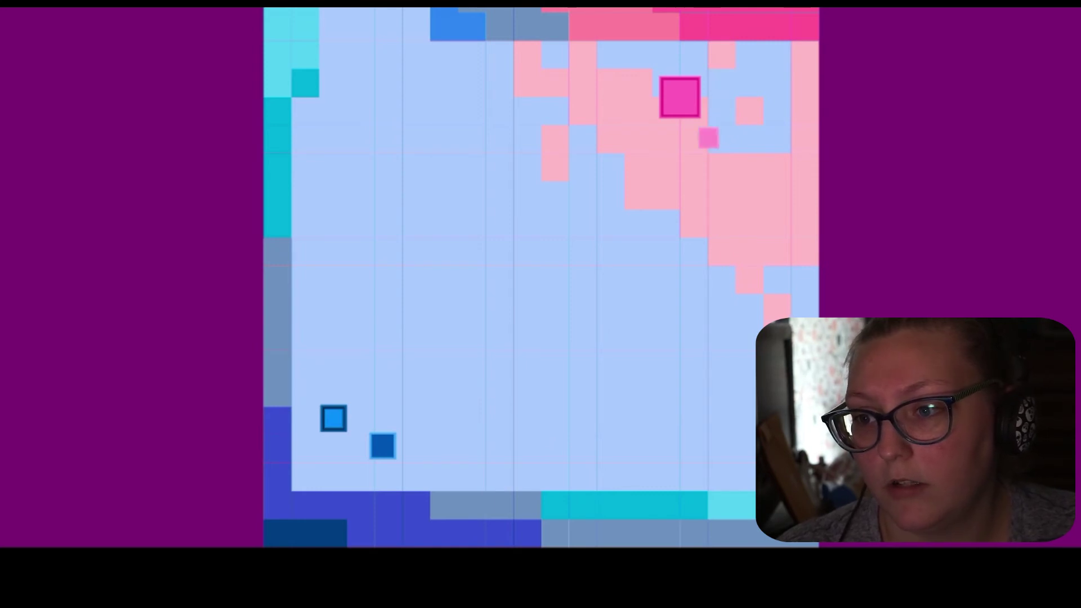
key(Left)
key(Down)
key(Left)
key(Right)
key(Up)
key(Right)
key(Right)
key(Right)
key(Right)
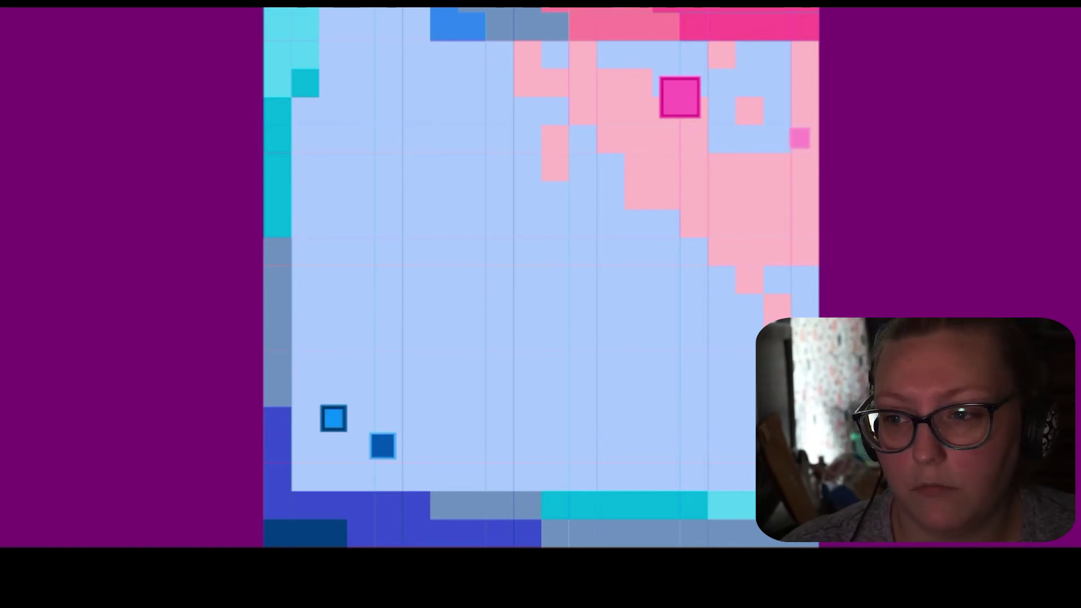
key(Right)
key(Up)
key(Up)
key(Up)
key(Up)
key(Up)
key(Up)
key(Right)
key(Right)
key(Right)
key(Right)
key(Right)
key(Right)
key(Right)
key(Right)
key(Right)
key(Right)
key(Right)
key(Right)
key(Right)
key(Right)
key(Right)
key(Down)
key(Down)
key(Down)
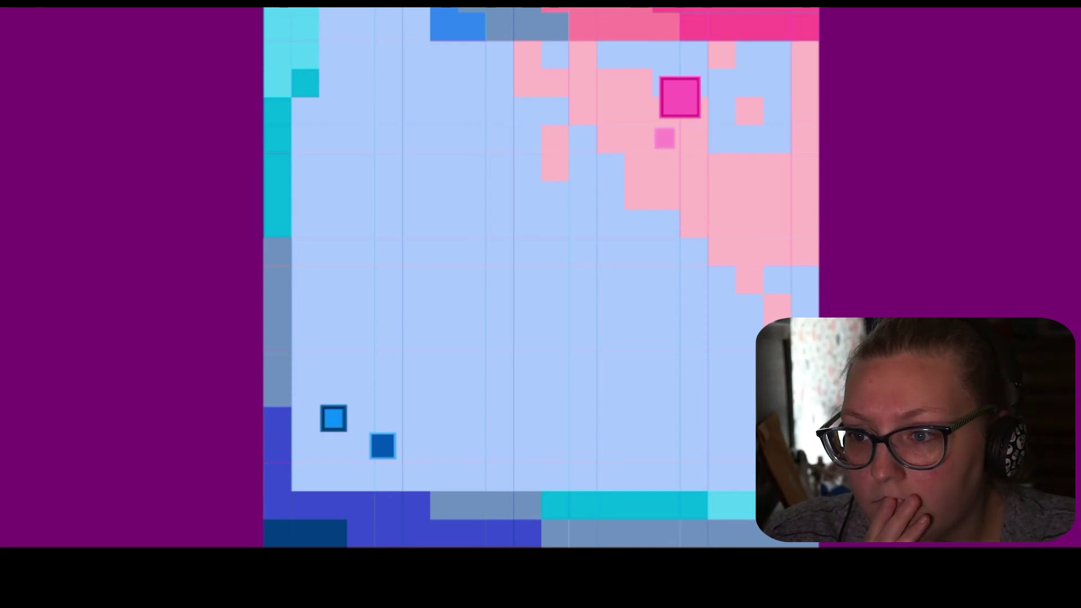
Steer the pink square left into the room and down toward the bottom.
key(Left)
key(Down)
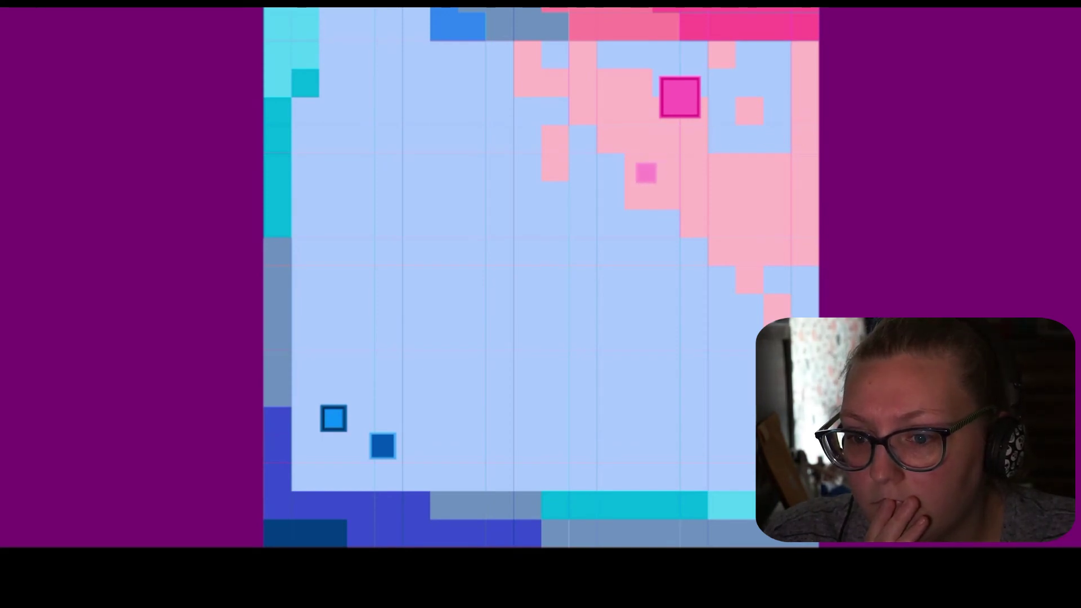
key(Left)
key(Right)
key(Right)
key(Down)
key(Down)
key(Down)
key(Down)
key(Down)
key(Down)
key(Down)
key(Right)
key(Right)
key(Right)
key(Left)
key(Left)
key(Left)
key(Left)
key(Left)
key(Left)
key(Left)
key(Left)
key(Left)
key(Left)
key(Left)
key(Left)
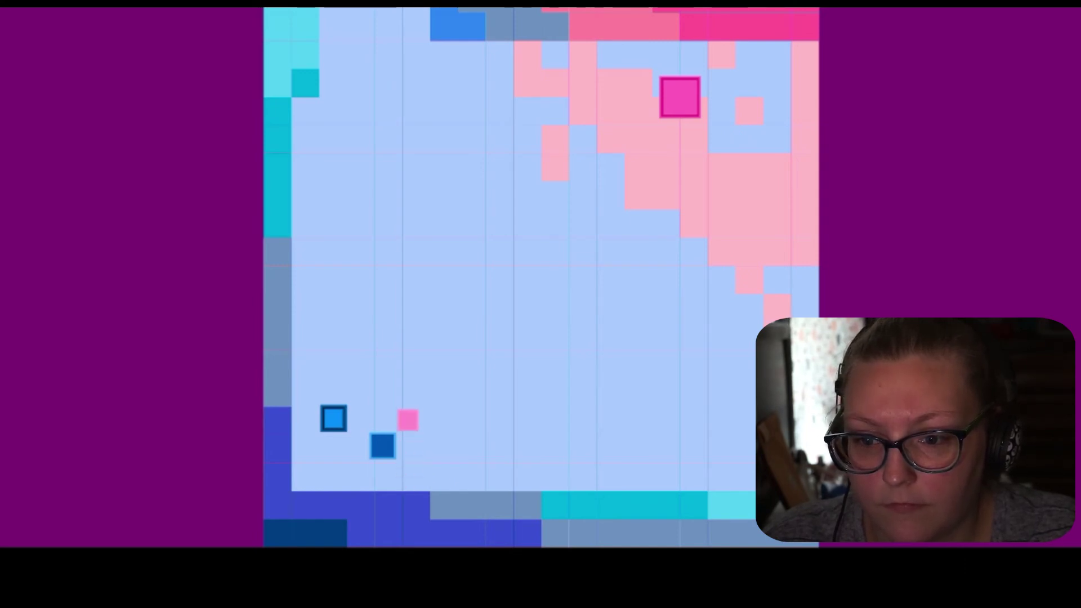
Reach the bottom wall, then climb about seven cells to exit to the swirl screen.
key(Up)
key(Up)
key(Up)
key(Right)
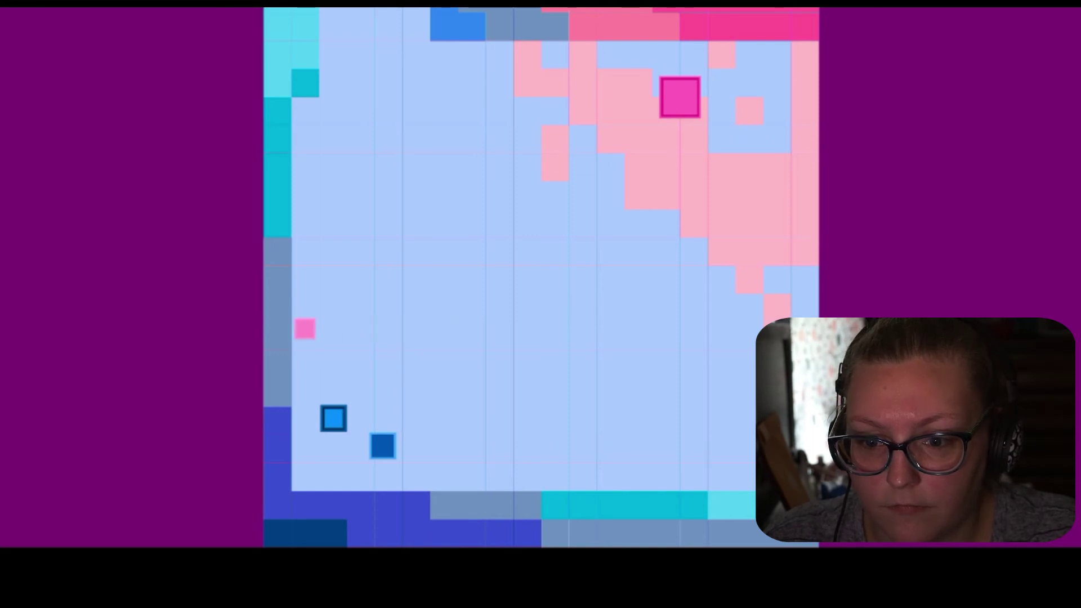
key(Down)
key(Down)
key(Down)
key(Down)
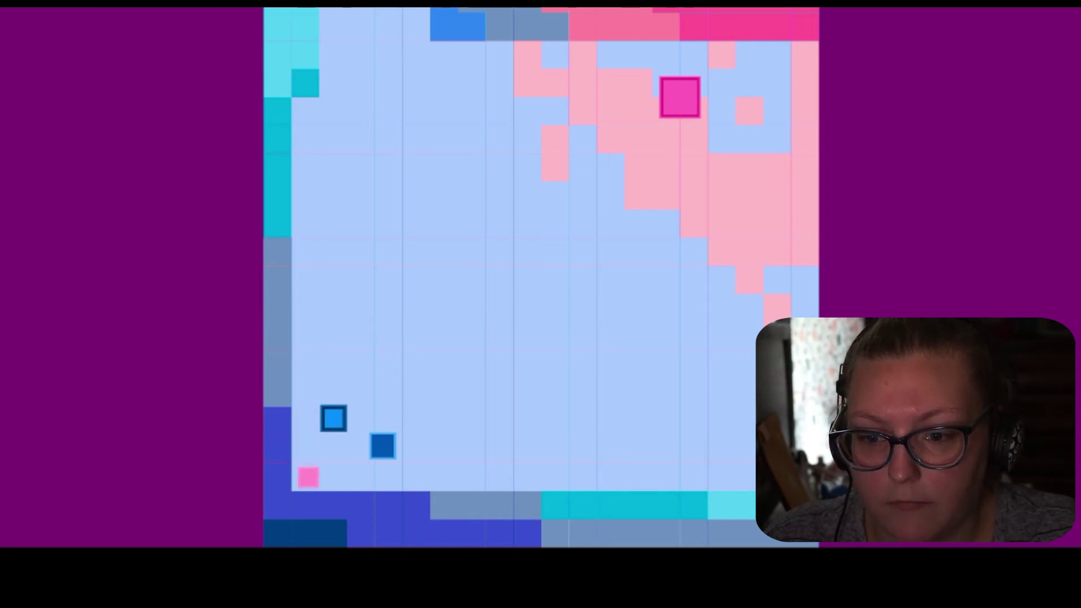
key(Up)
key(Up)
key(Up)
key(Up)
key(Right)
key(Right)
key(Right)
key(Right)
key(Right)
key(Right)
key(Right)
key(Right)
key(Right)
key(Right)
key(Right)
key(Up)
key(Up)
key(Up)
key(Up)
key(Up)
key(Up)
key(Up)
key(Up)
key(Down)
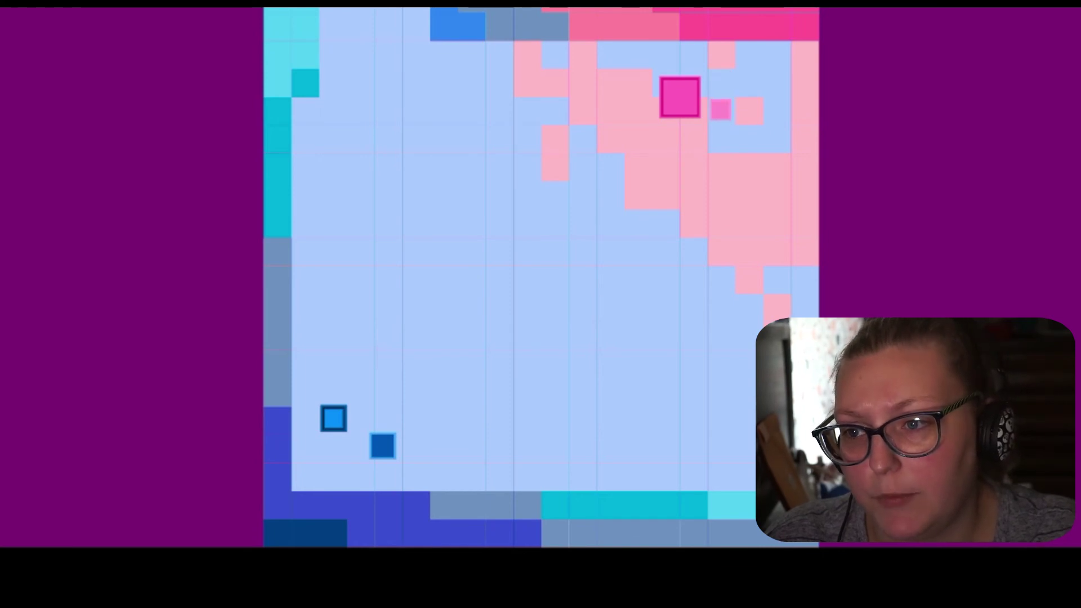
key(Right)
key(Left)
key(Up)
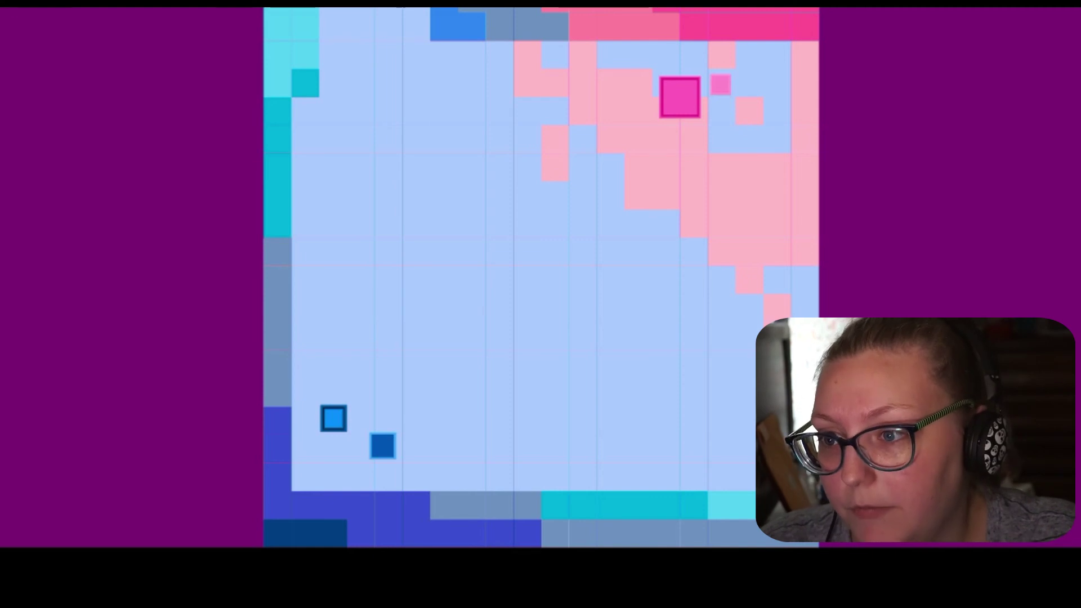
Cross into the walled blue level and climb the pink square to the top row.
key(Left)
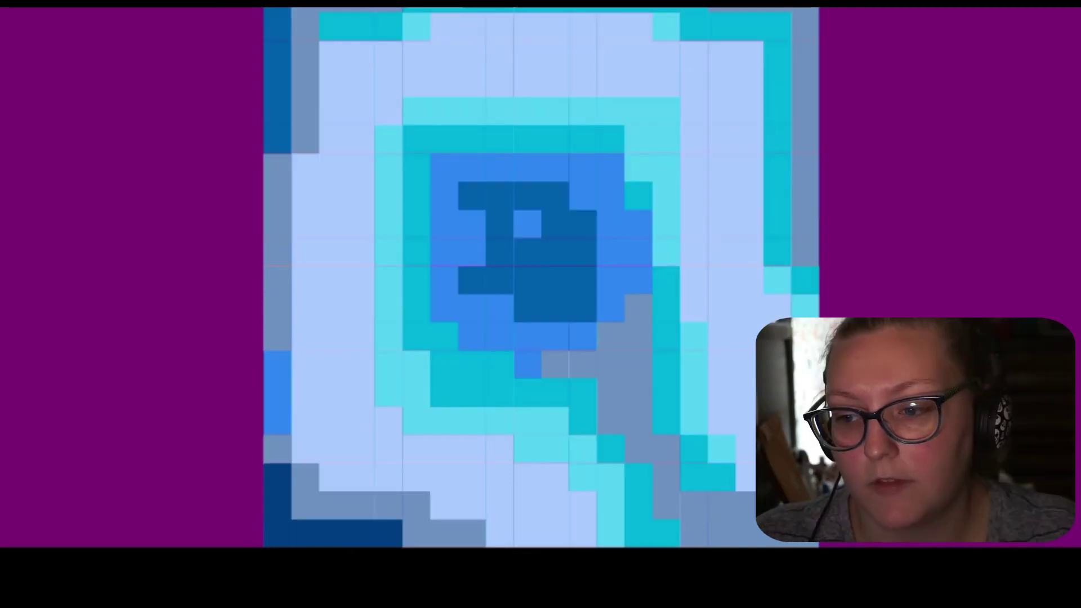
key(Down)
key(Up)
key(Up)
key(Up)
key(Up)
key(Left)
key(Up)
key(Up)
key(Up)
key(Up)
key(Up)
key(Left)
key(Left)
key(Left)
key(Left)
key(Left)
key(Left)
key(Left)
key(Left)
key(Left)
Run the pink square down the left column to the bottom, then right toward the exit.
key(Down)
key(Down)
key(Down)
key(Down)
key(Down)
key(Down)
key(Down)
key(Down)
key(Down)
key(Down)
key(Down)
key(Right)
key(Right)
key(Right)
key(Right)
key(Down)
key(Down)
key(Right)
key(Down)
key(Down)
key(Down)
key(Right)
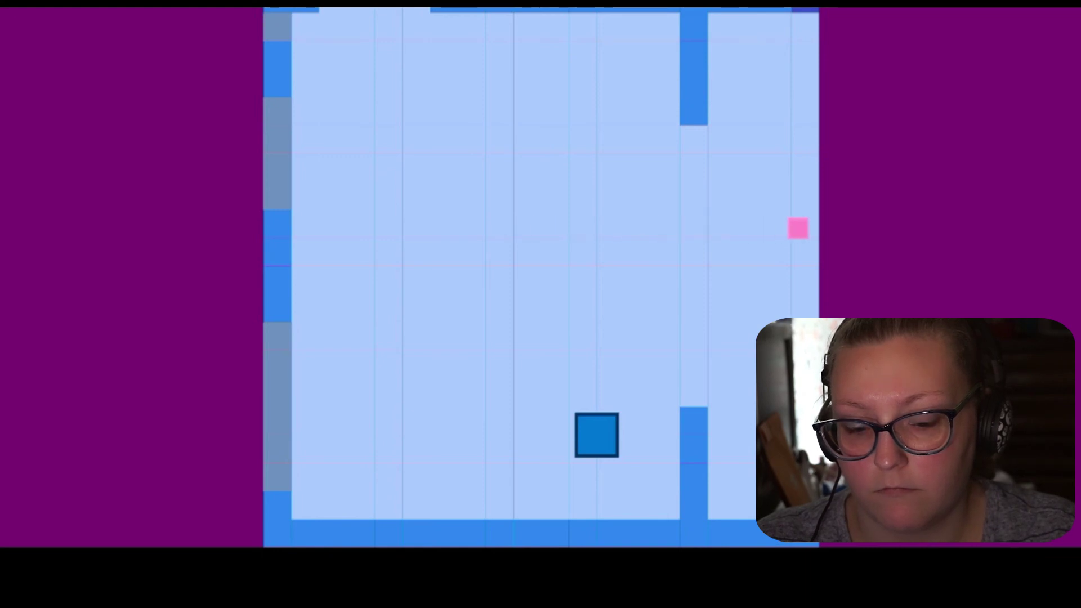
Work the pink square through the gap column, going down and back up.
key(Up)
key(Up)
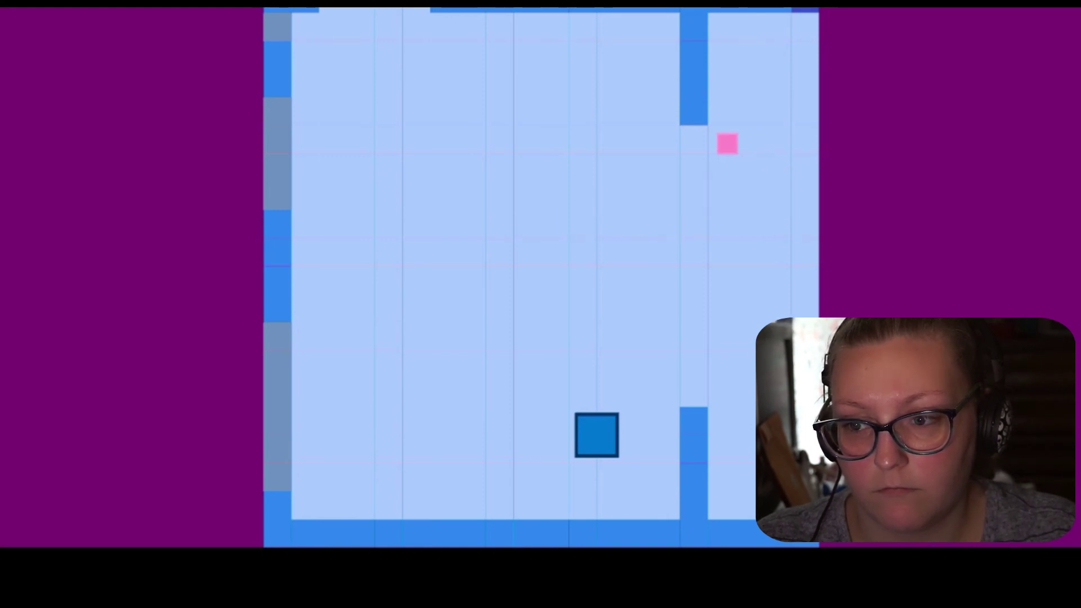
key(Left)
key(Down)
key(Right)
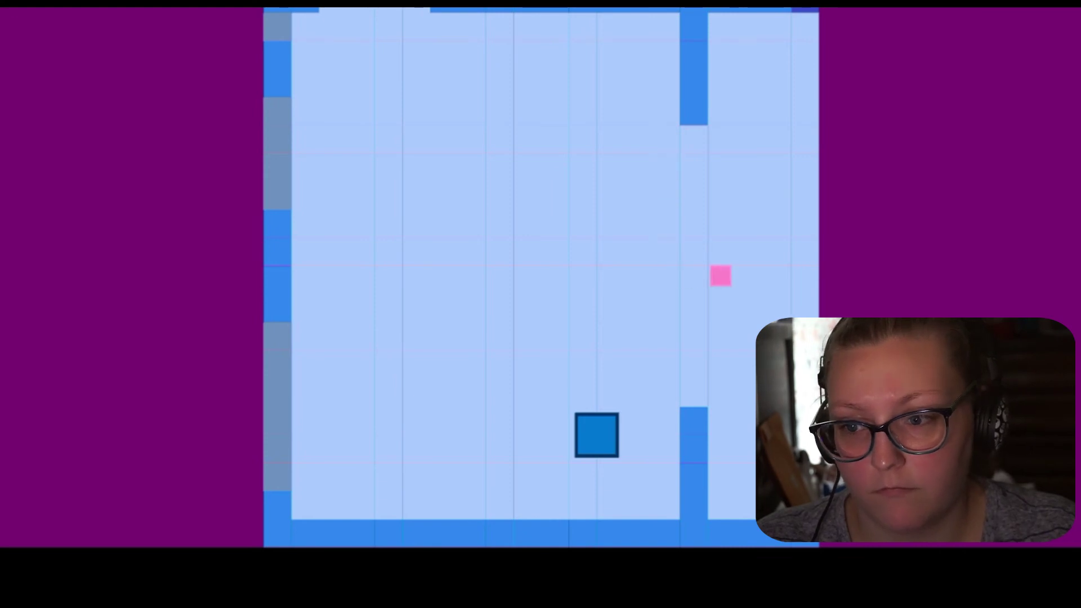
key(Left)
key(Left)
key(Down)
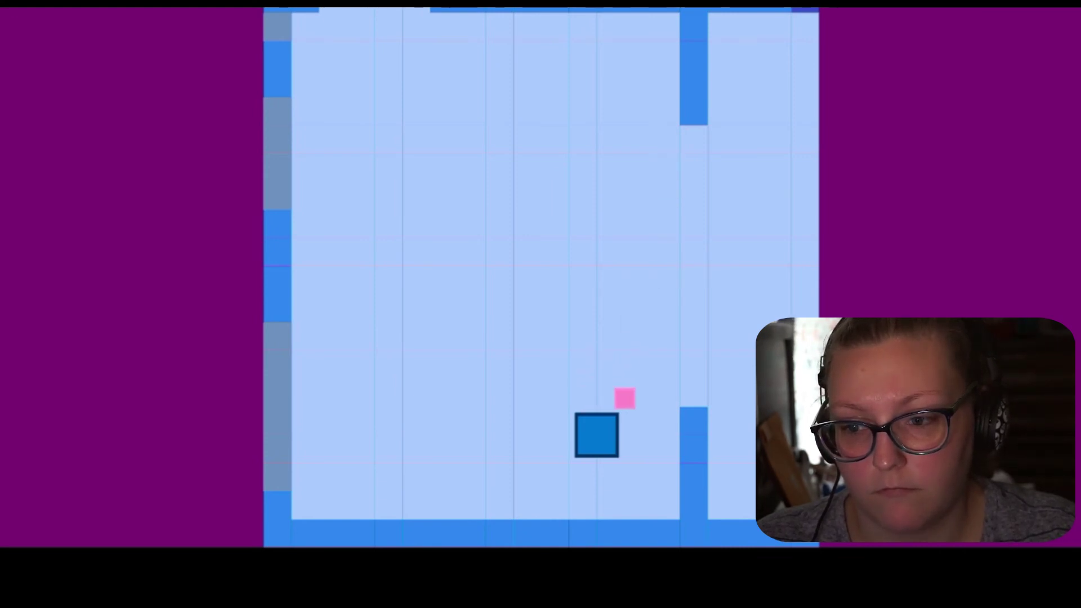
key(Up)
key(Left)
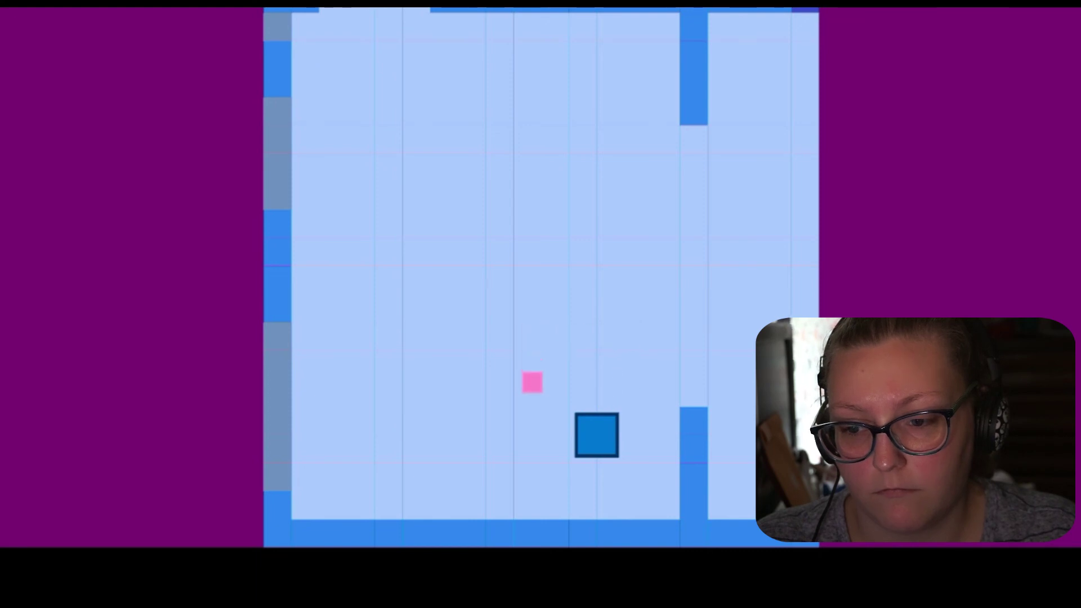
key(Right)
key(Left)
Climb up-left, cross the top row, and drop into the pink-corner room.
key(Up)
key(Left)
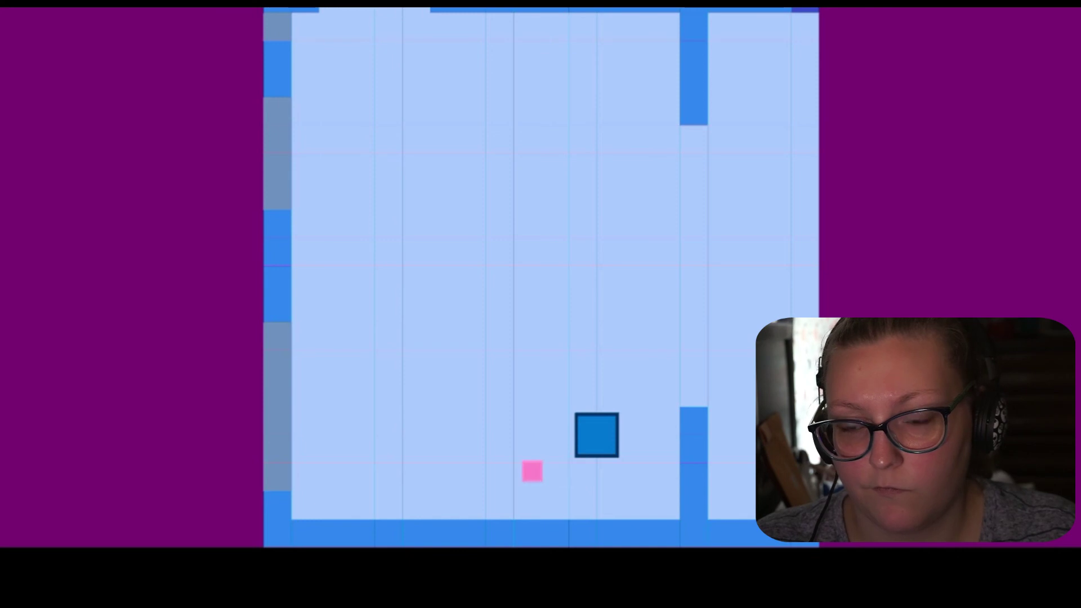
key(Up)
key(Up)
key(Up)
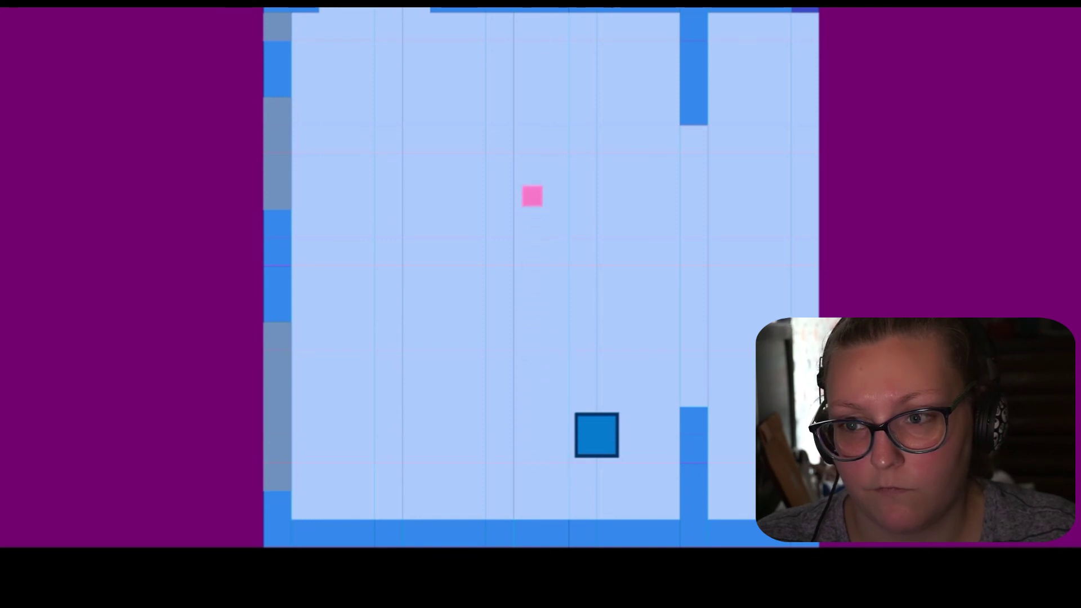
key(Right)
key(Left)
key(Up)
key(Down)
key(Down)
Move the pink square right, down, then left, ending just below the large pink figure.
key(Right)
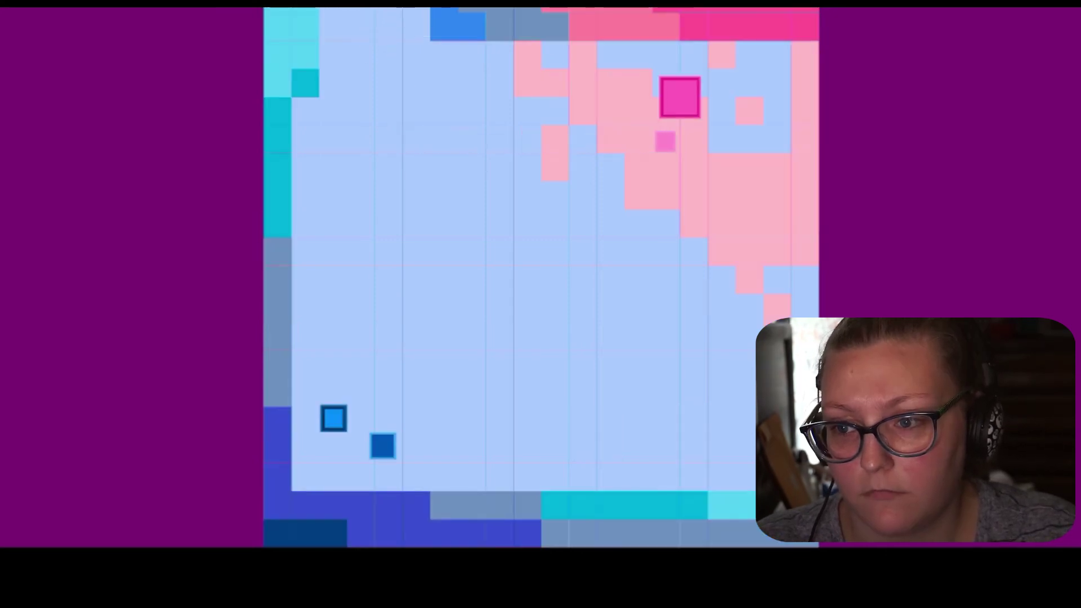
key(Down)
key(Left)
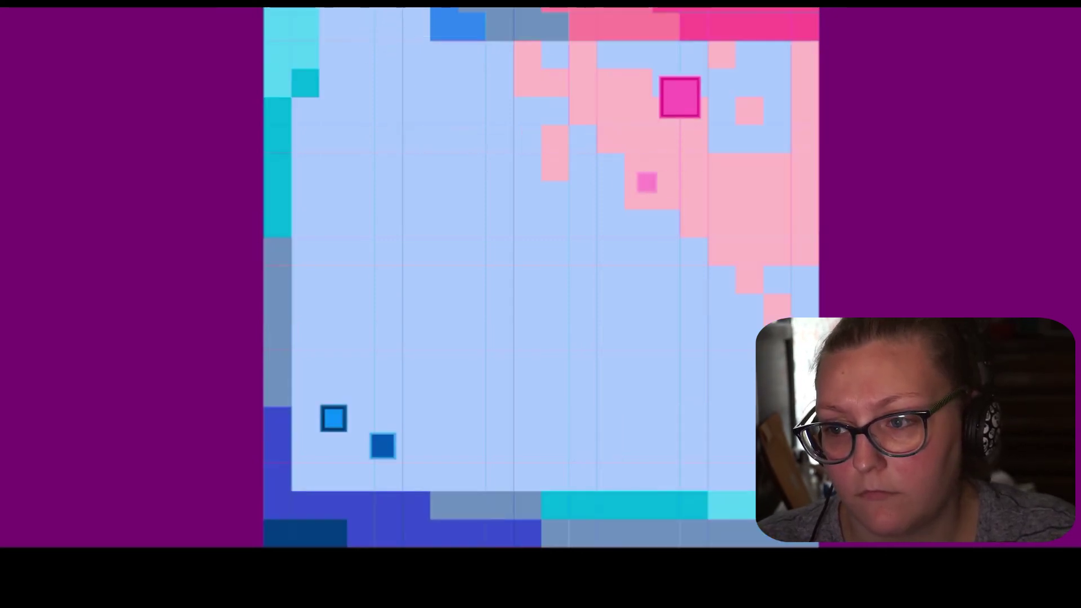